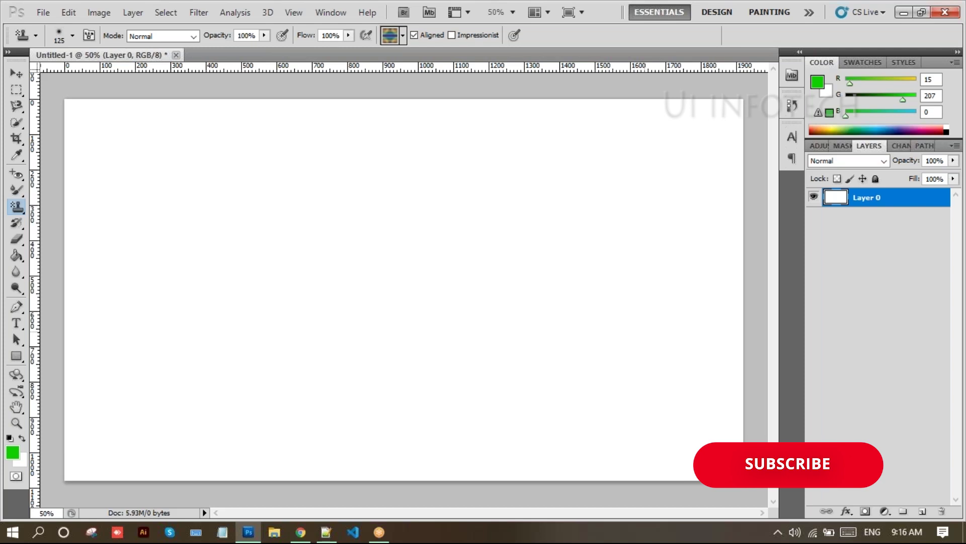
Step: Close the open document without saving and create a new blank document with the preset settings offered
{"action": "left_click", "coordinate": [176, 55]}
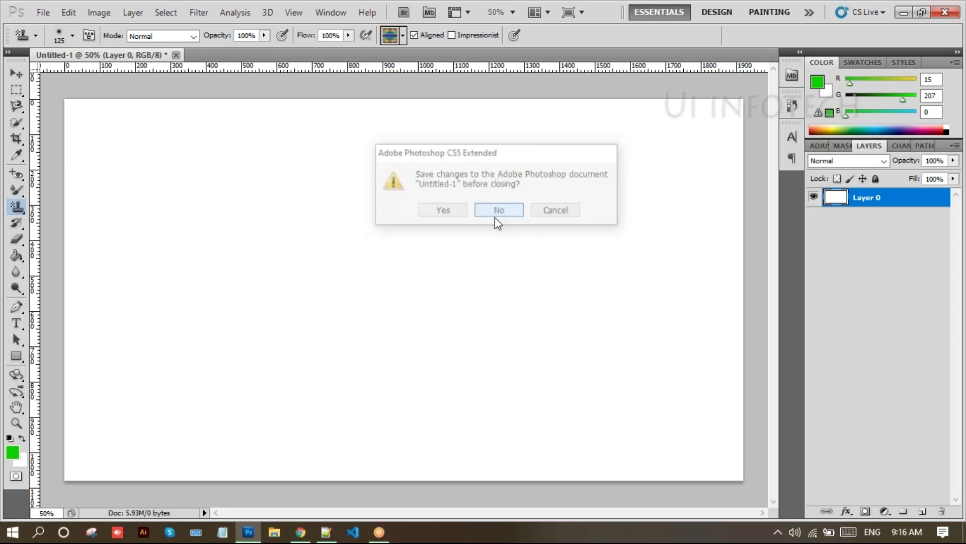
{"action": "left_click", "coordinate": [498, 221]}
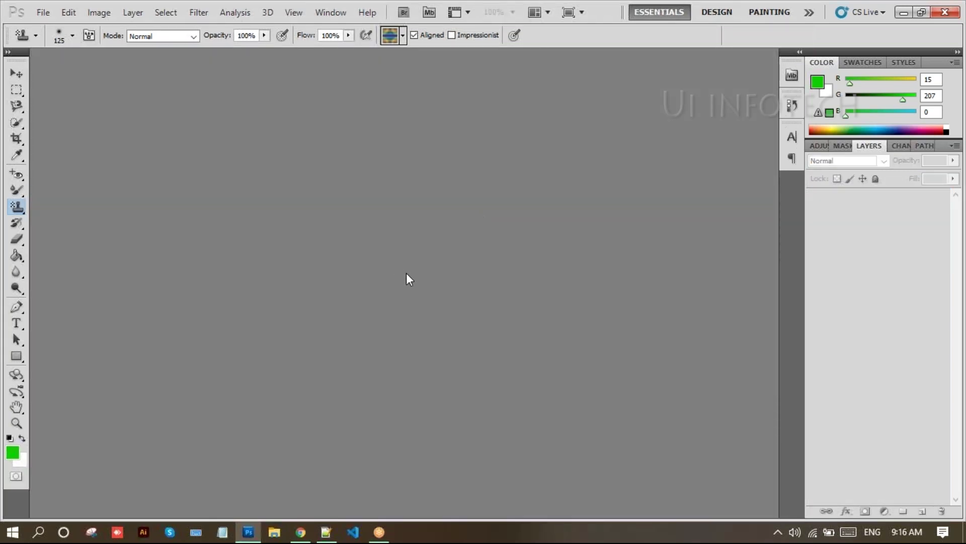
{"action": "key", "text": "ctrl+n"}
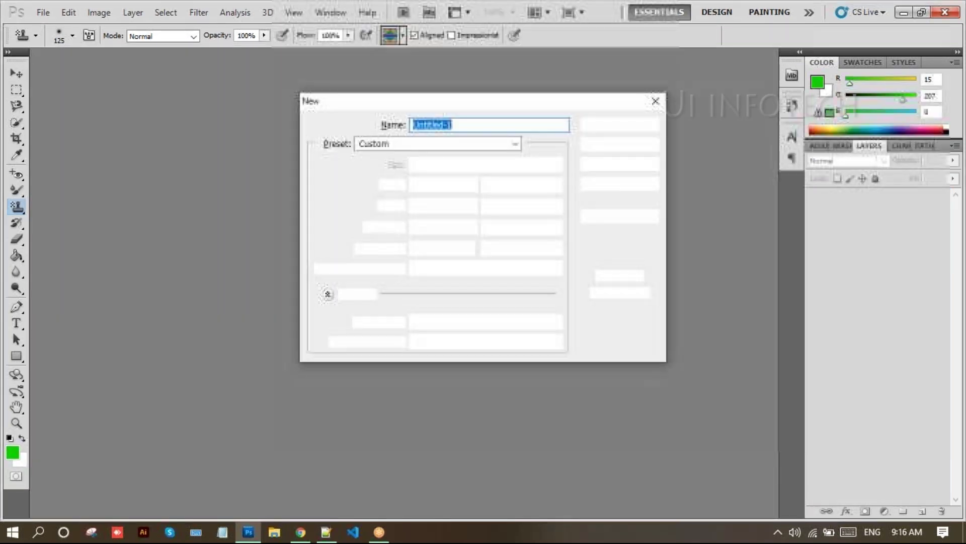
{"action": "key", "text": "Return"}
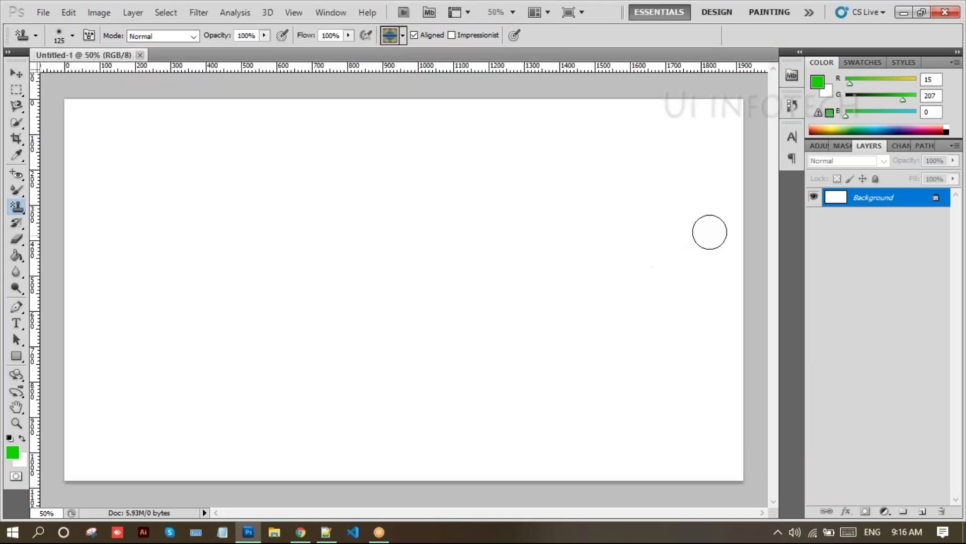
Step: Convert the locked Background into a regular layer named Layer 0
{"action": "double_click", "coordinate": [859, 206]}
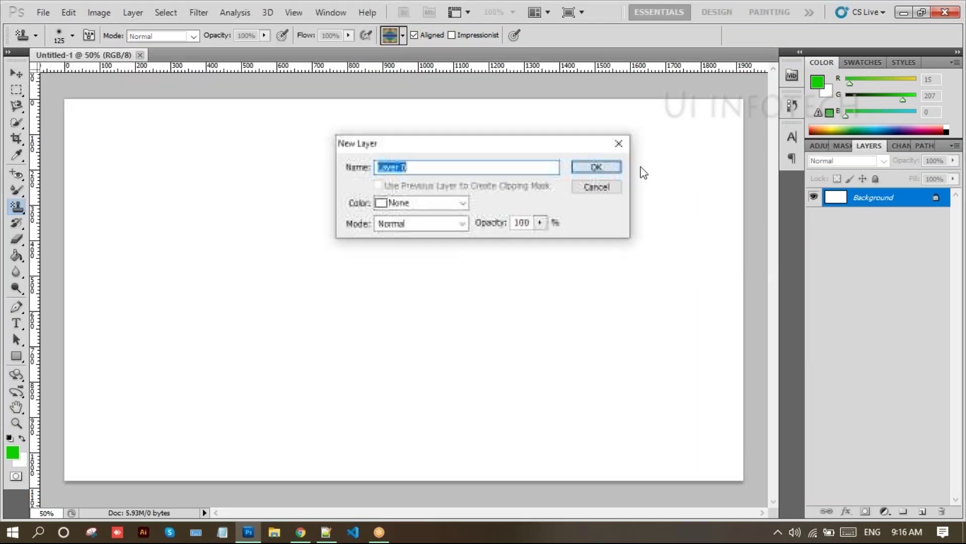
{"action": "left_click", "coordinate": [596, 167]}
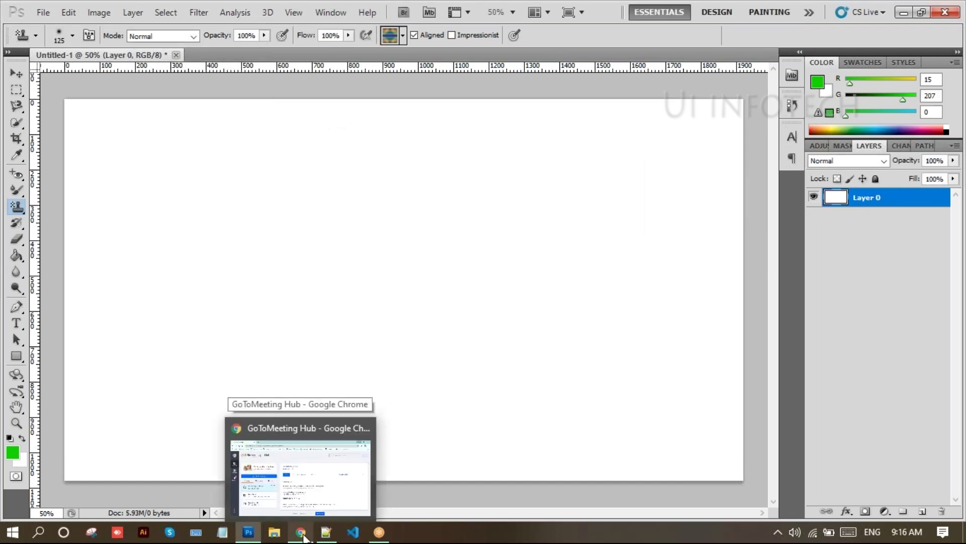
Step: Switch to Google Chrome and open a new tab ready for a web search
{"action": "left_click", "coordinate": [302, 533]}
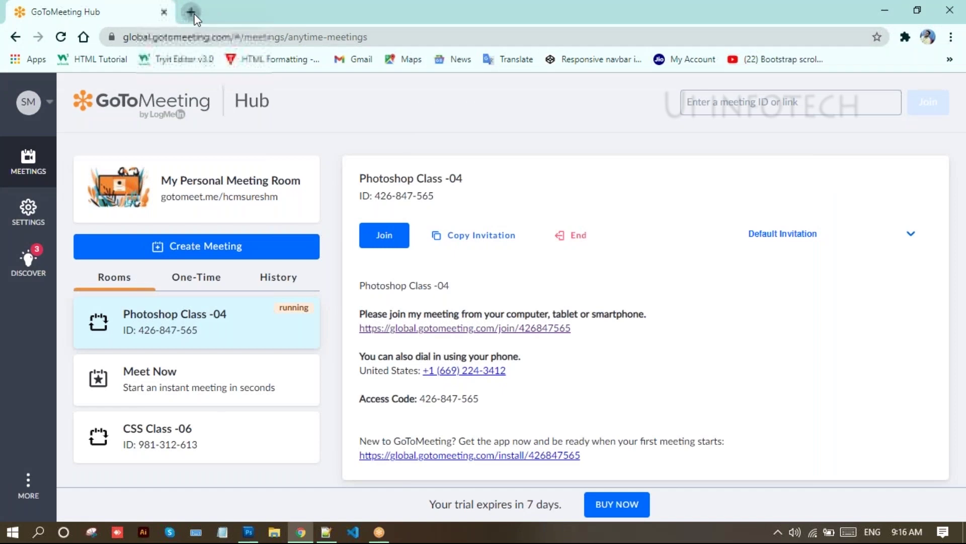
{"action": "left_click", "coordinate": [190, 11]}
{"action": "left_click", "coordinate": [184, 39]}
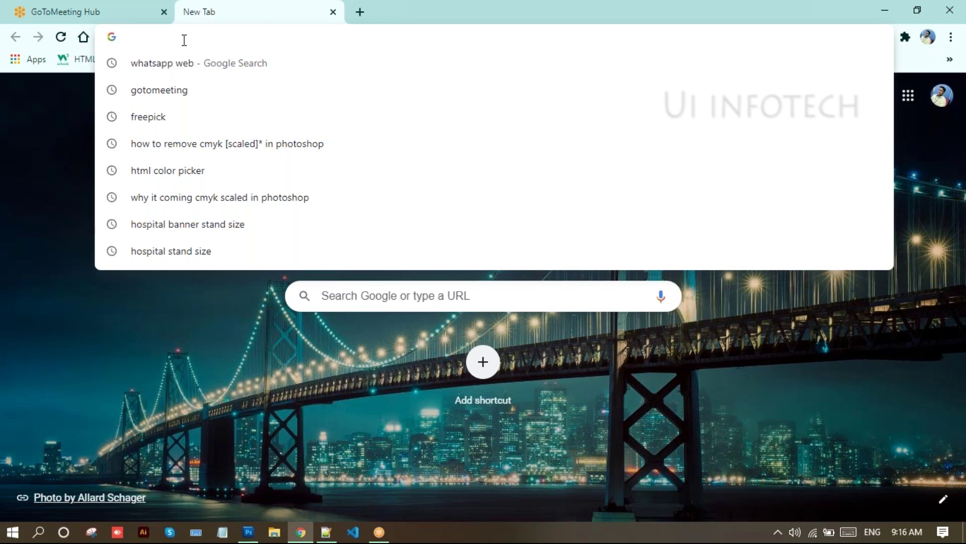
{"action": "type", "text": "devase"}
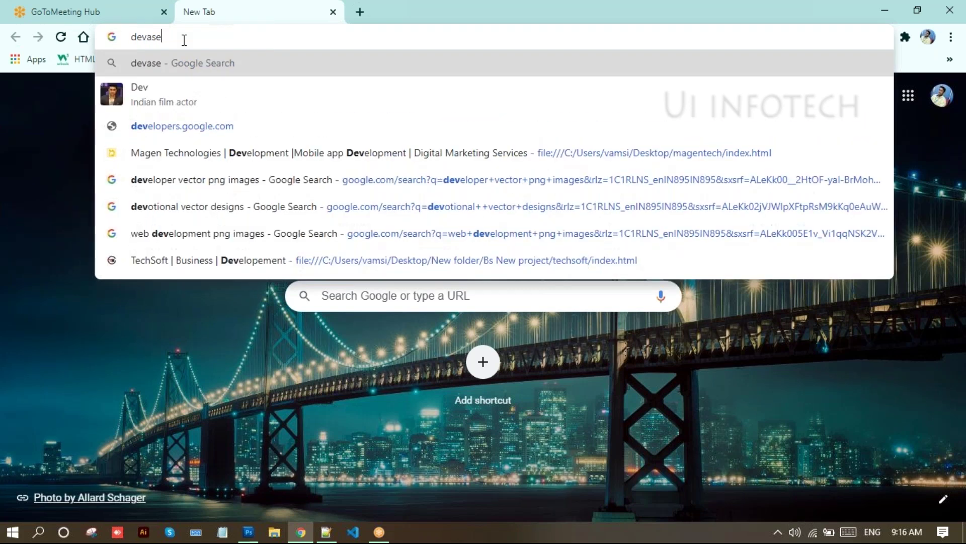
{"action": "type", "text": "na"}
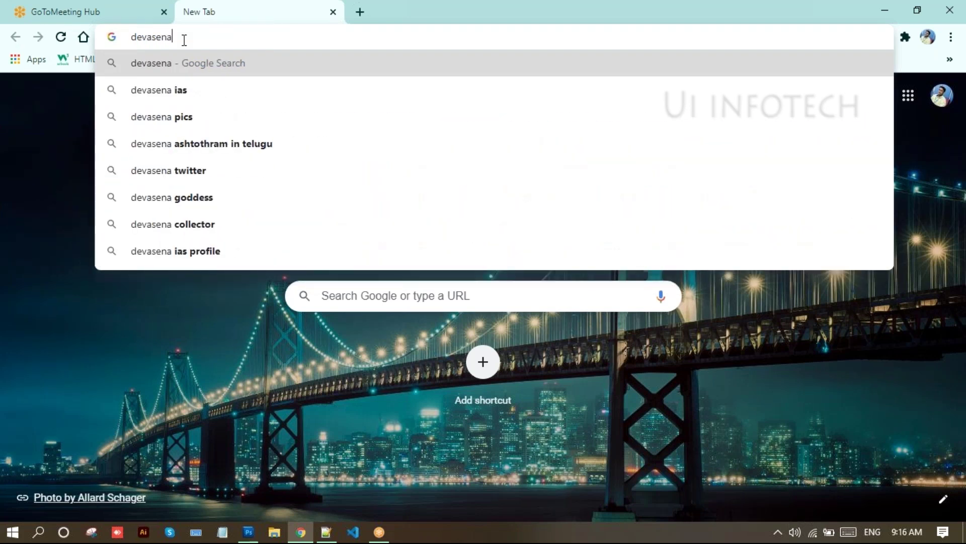
{"action": "key", "text": "BackSpace"}
{"action": "key", "text": "BackSpace"}
{"action": "key", "text": "BackSpace"}
{"action": "key", "text": "BackSpace"}
{"action": "key", "text": "BackSpace"}
{"action": "key", "text": "BackSpace"}
{"action": "key", "text": "BackSpace"}
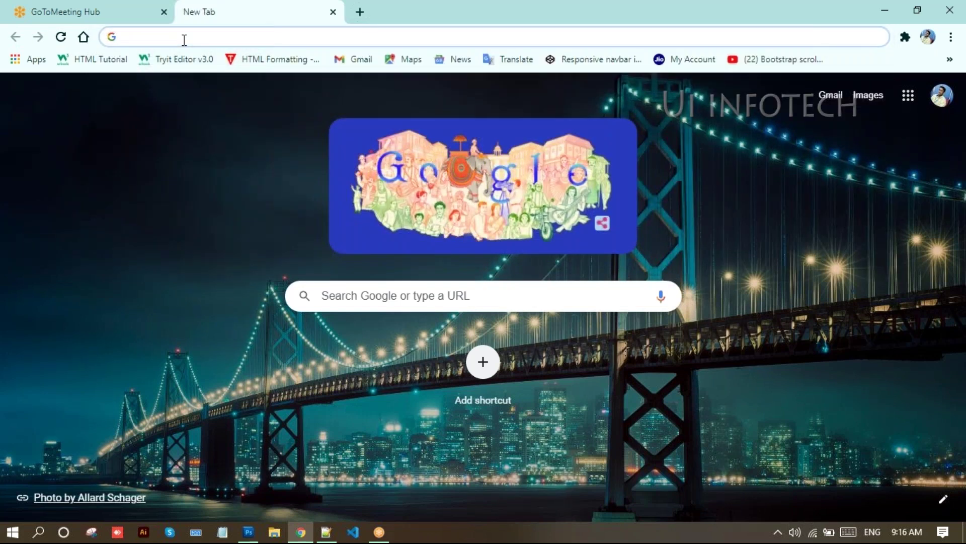
Step: Search Google for "girl with jewellery" and show the image results
{"action": "type", "text": "gir"}
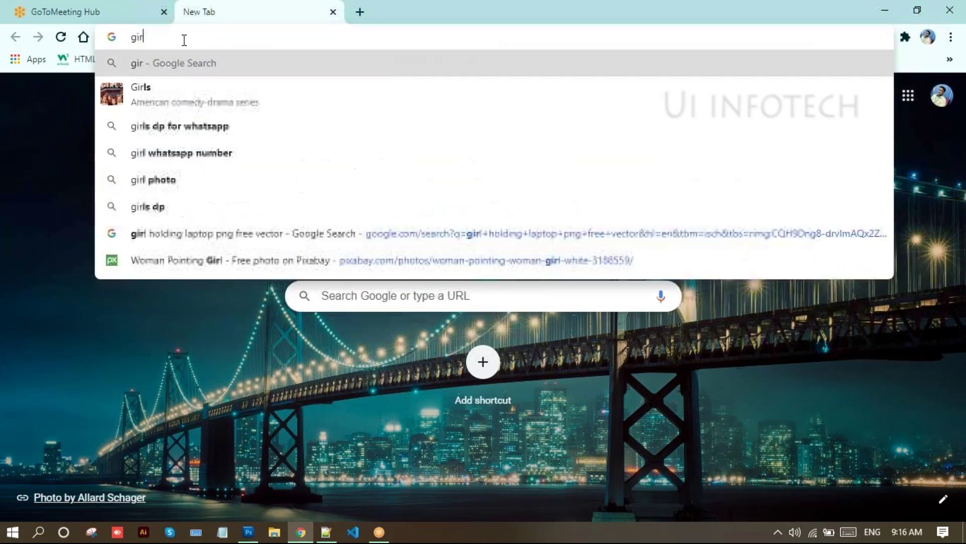
{"action": "type", "text": "l wi"}
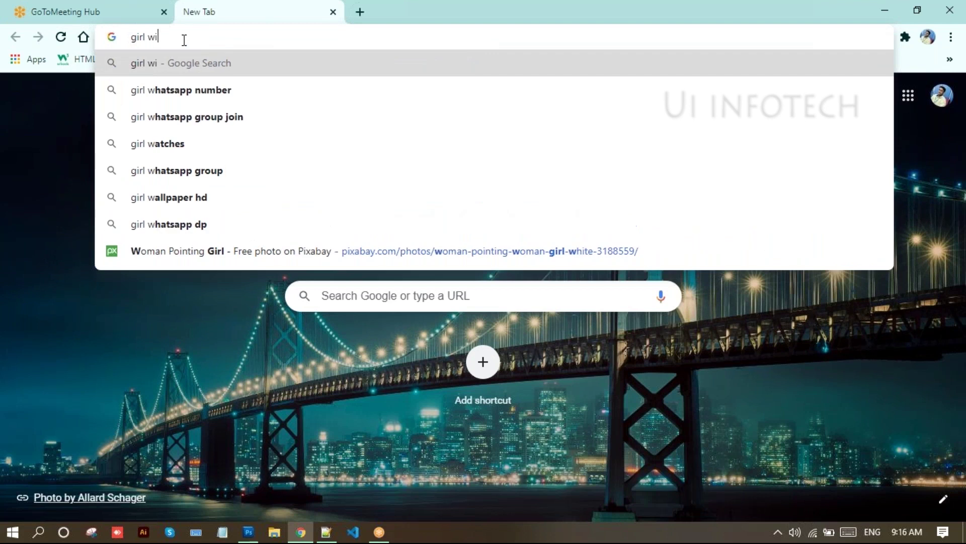
{"action": "type", "text": "th j"}
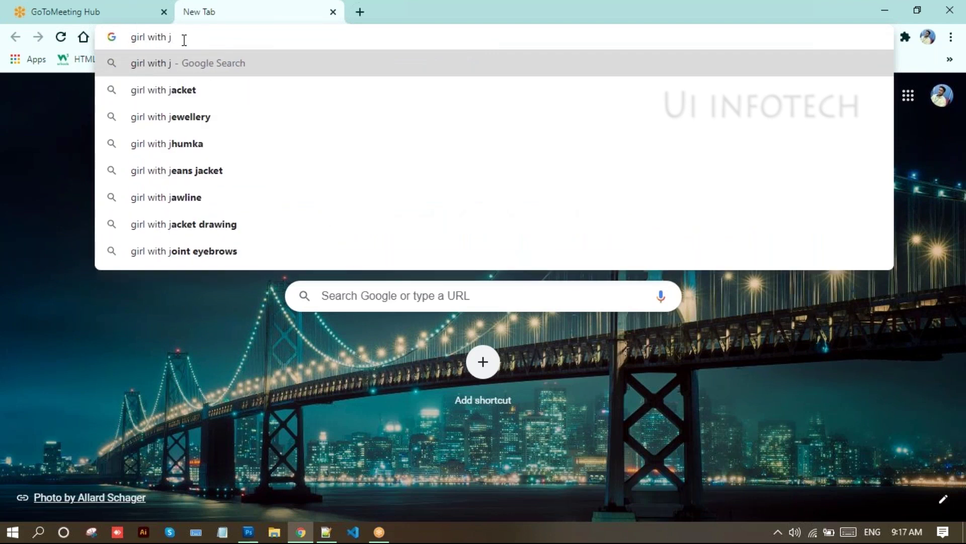
{"action": "left_click", "coordinate": [168, 126]}
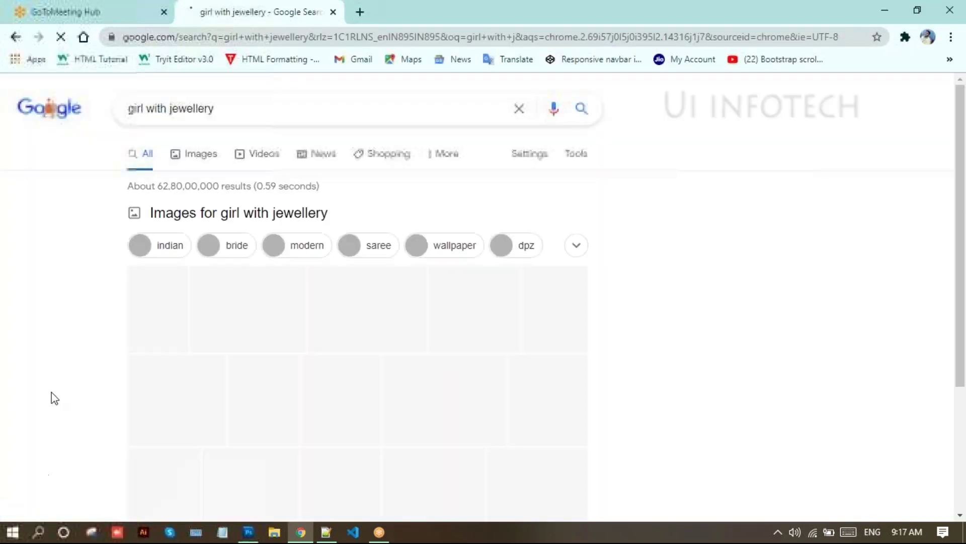
{"action": "left_click", "coordinate": [200, 154]}
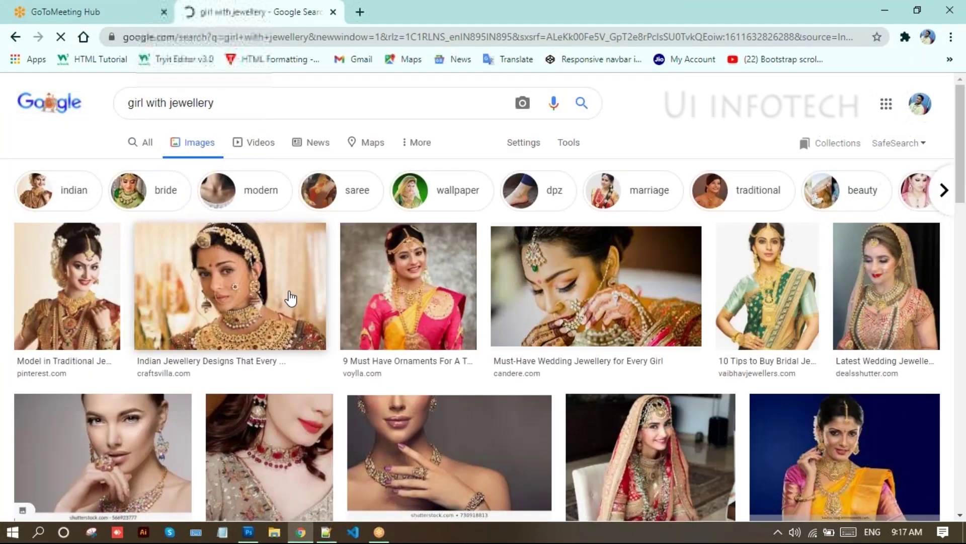
Step: Filter the image results to the Large size
{"action": "left_click", "coordinate": [567, 146]}
{"action": "left_click", "coordinate": [135, 169]}
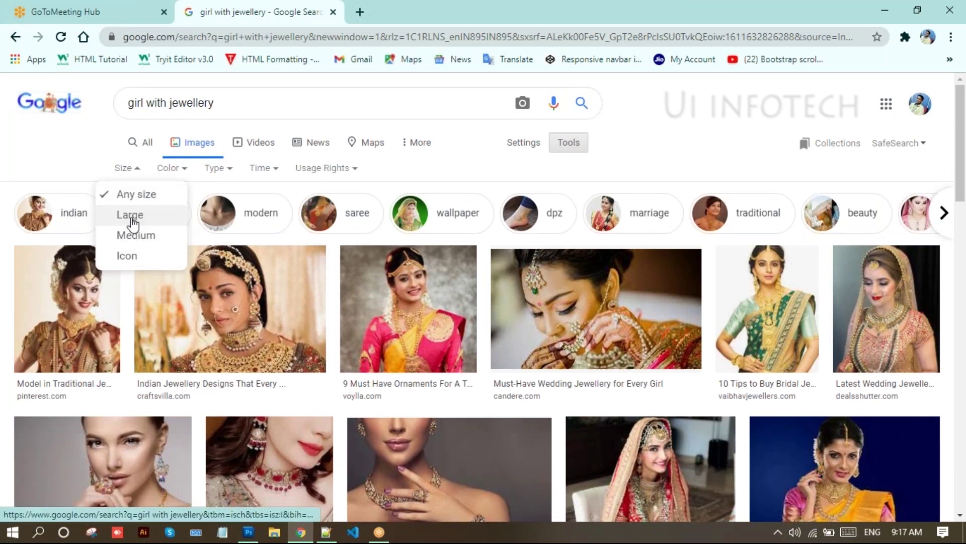
{"action": "left_click", "coordinate": [132, 217]}
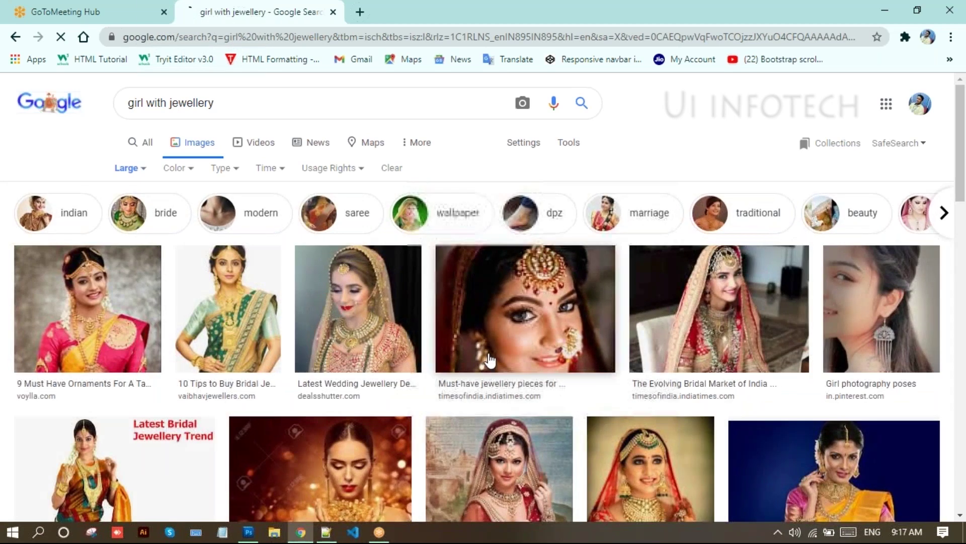
Step: Open the voylla.com photo of the bride in the pink and yellow saree and save it to the Desktop as a JPEG image
{"action": "scroll", "coordinate": [492, 349], "scroll_direction": "down", "scroll_amount": 2}
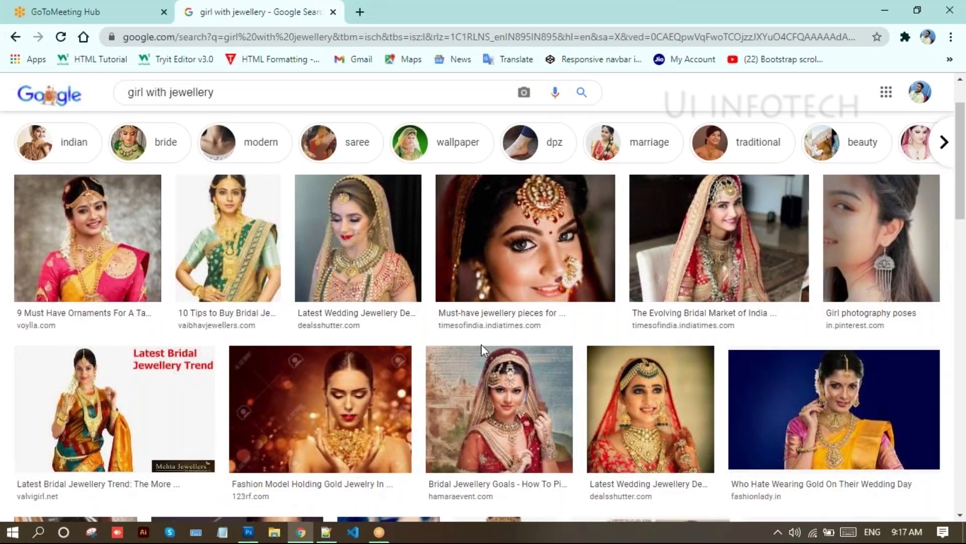
{"action": "left_click", "coordinate": [69, 251]}
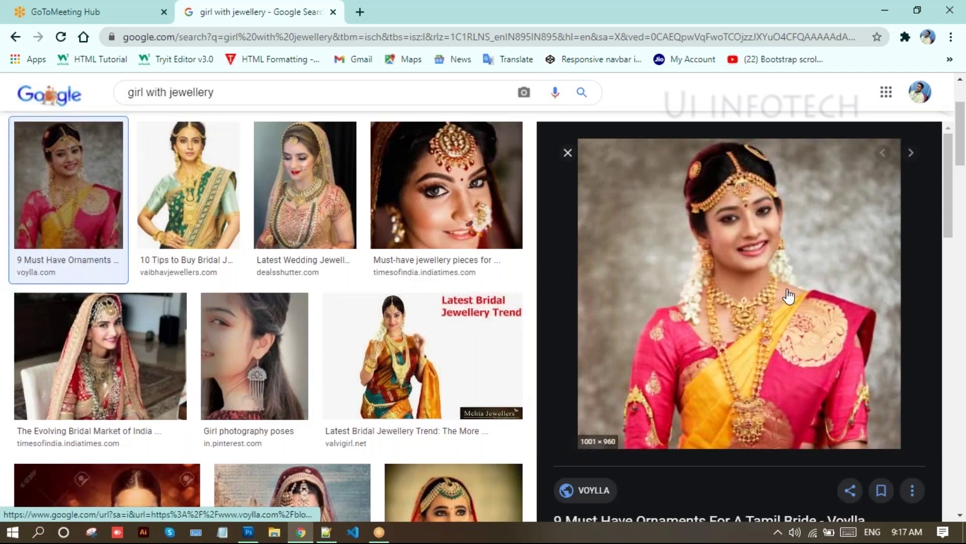
{"action": "right_click", "coordinate": [946, 307]}
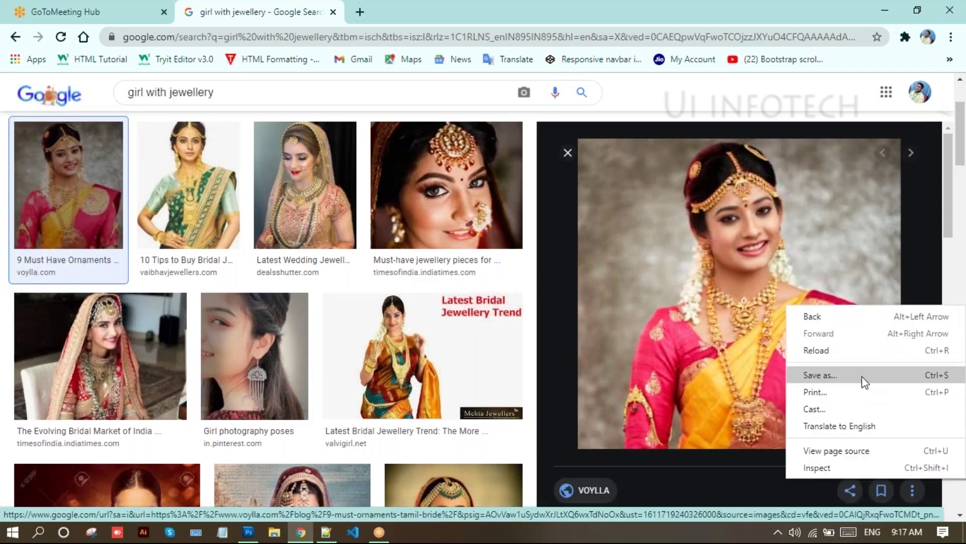
{"action": "right_click", "coordinate": [630, 290]}
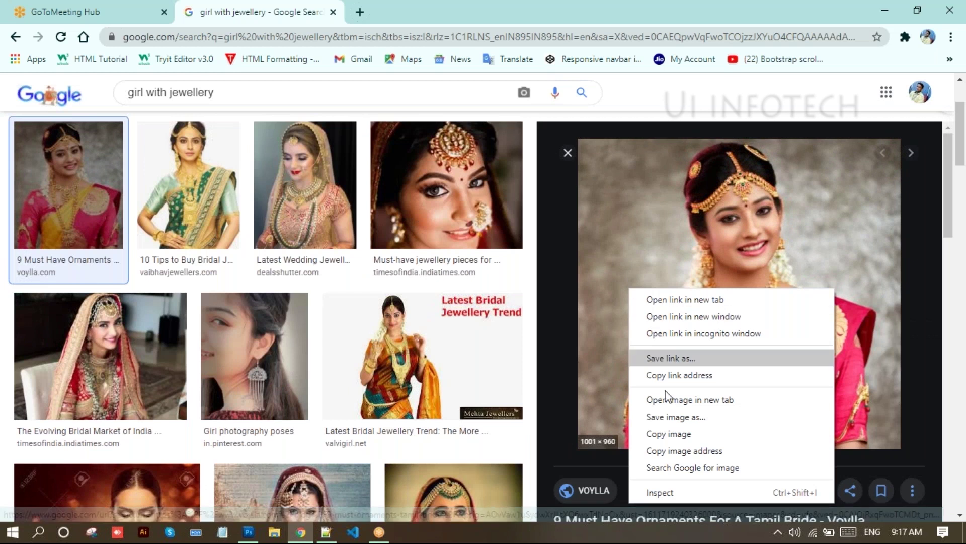
{"action": "left_click", "coordinate": [670, 414]}
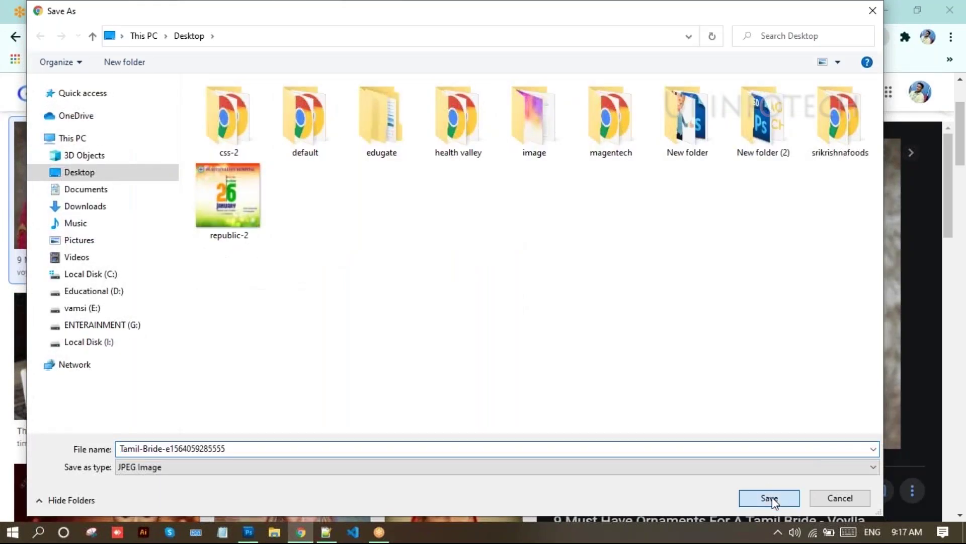
{"action": "left_click", "coordinate": [770, 497]}
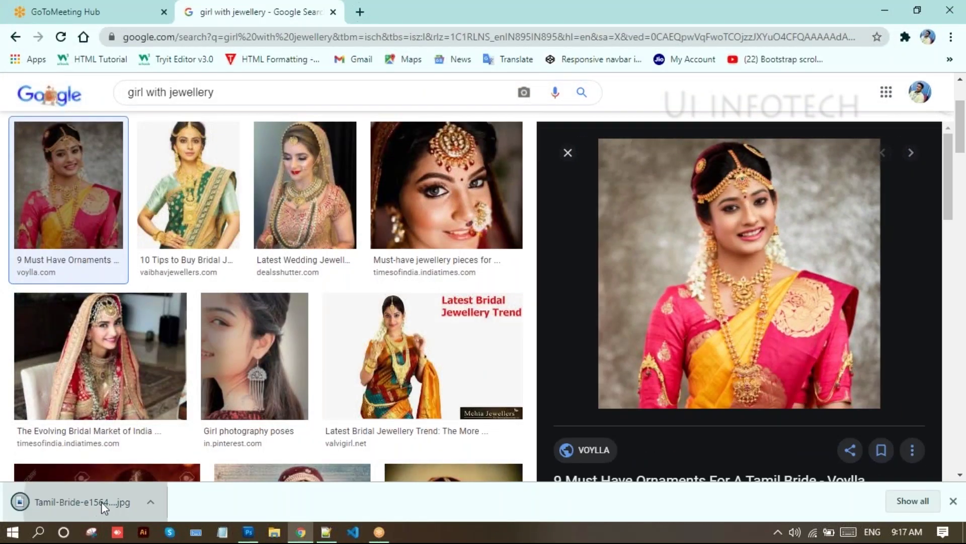
Step: Place the downloaded Tamil-Bride photo into the blank Photoshop document and commit the placement at the size offered
{"action": "left_click_drag", "start_coordinate": [102, 501], "coordinate": [264, 358]}
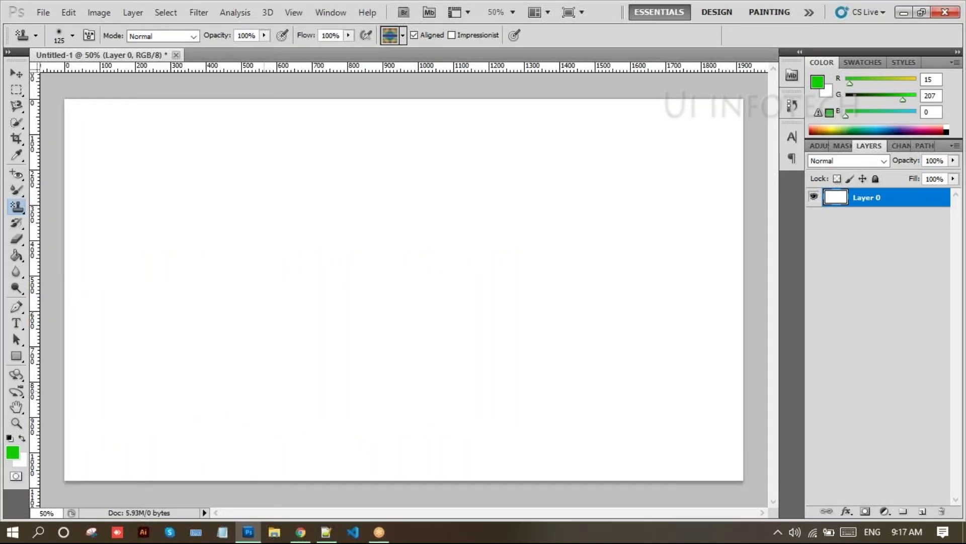
{"action": "key", "text": "s"}
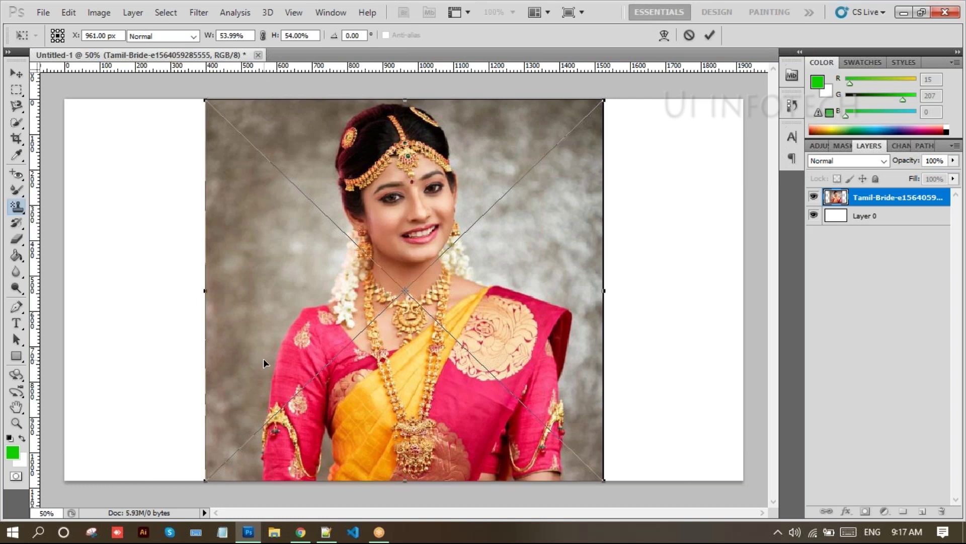
{"action": "key", "text": "Return"}
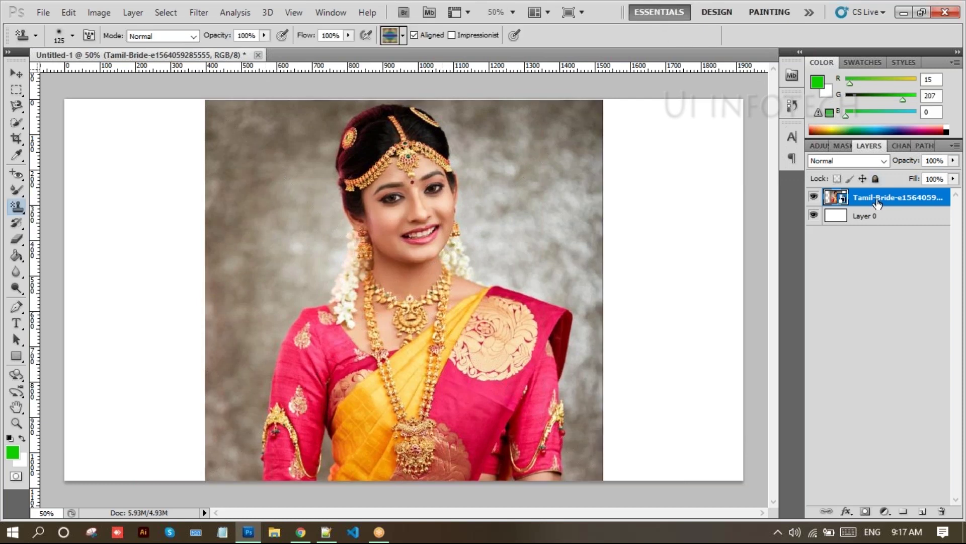
Step: Rasterize the placed Tamil-Bride layer and duplicate it
{"action": "right_click", "coordinate": [875, 199]}
{"action": "left_click", "coordinate": [777, 300]}
{"action": "key", "text": "ctrl+j"}
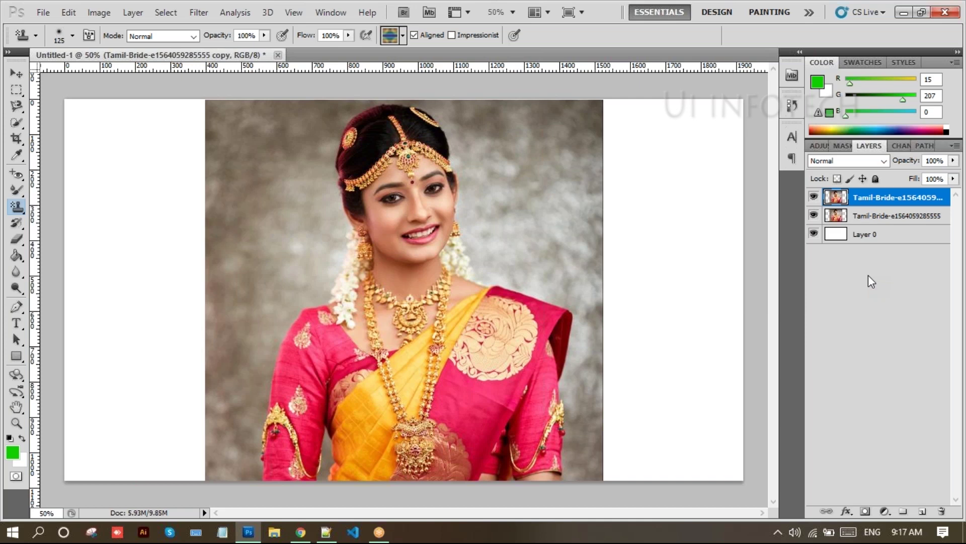
Step: Hide the original Tamil-Bride layer and make its copy the active layer
{"action": "key", "text": "ctrl+plus"}
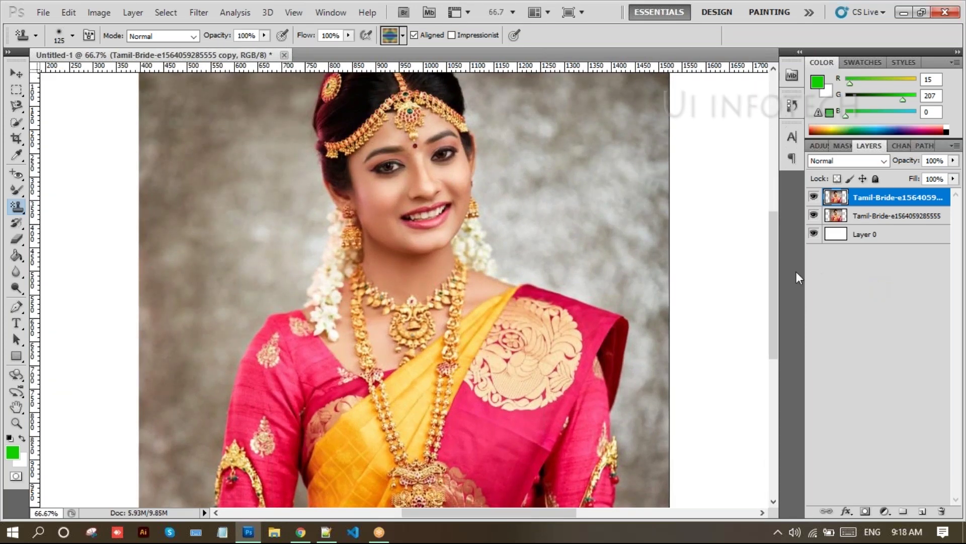
{"action": "scroll", "coordinate": [773, 282], "scroll_direction": "up", "scroll_amount": 3}
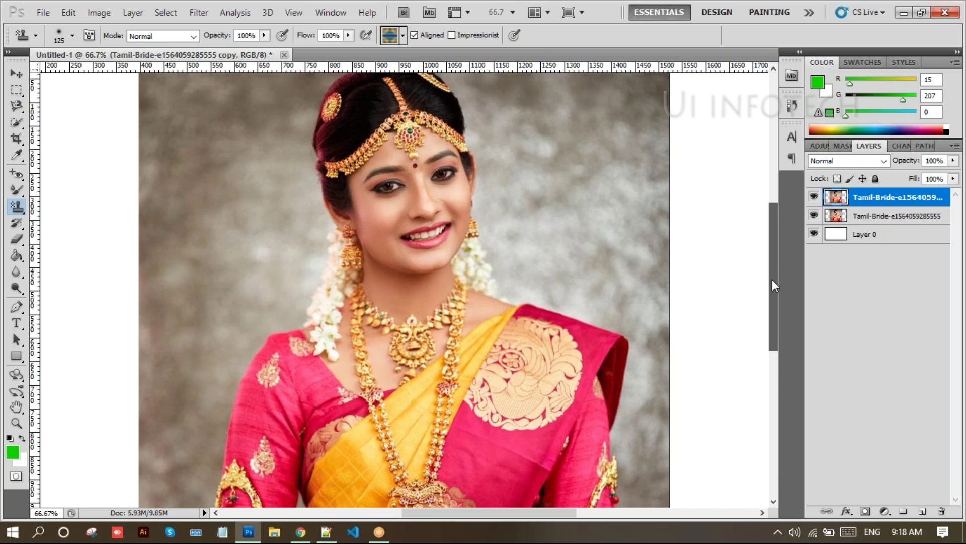
{"action": "left_click", "coordinate": [858, 217]}
{"action": "left_click", "coordinate": [814, 215]}
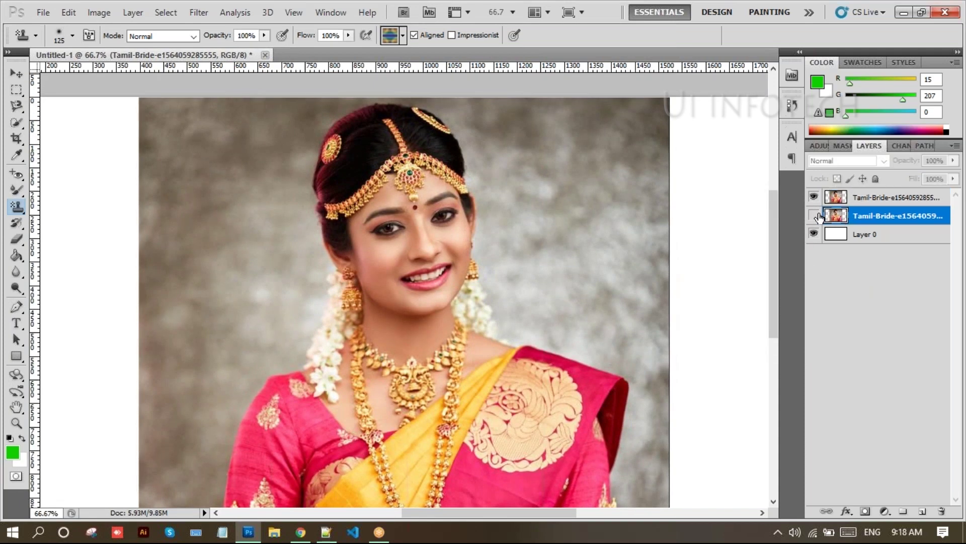
{"action": "left_click", "coordinate": [860, 201]}
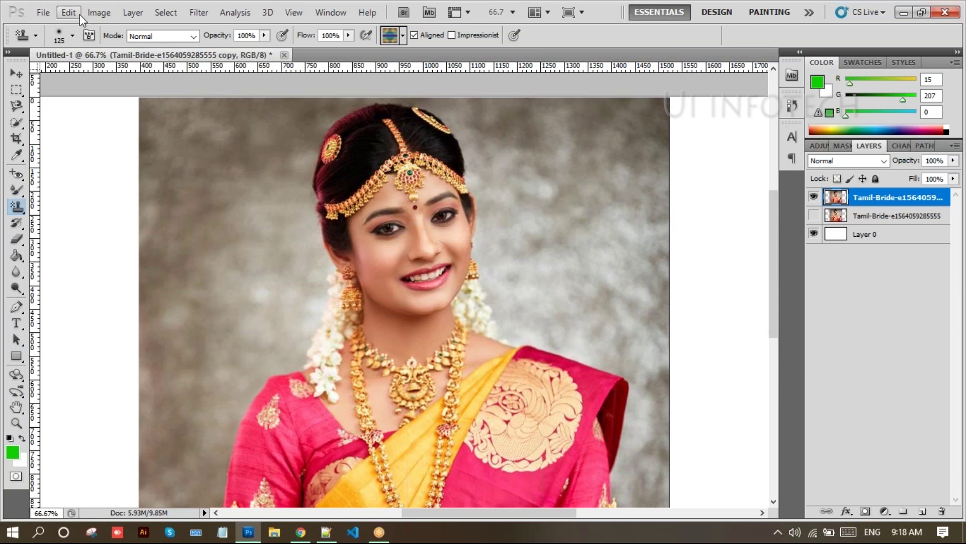
{"action": "left_click", "coordinate": [92, 12]}
{"action": "mouse_move", "coordinate": [118, 30]}
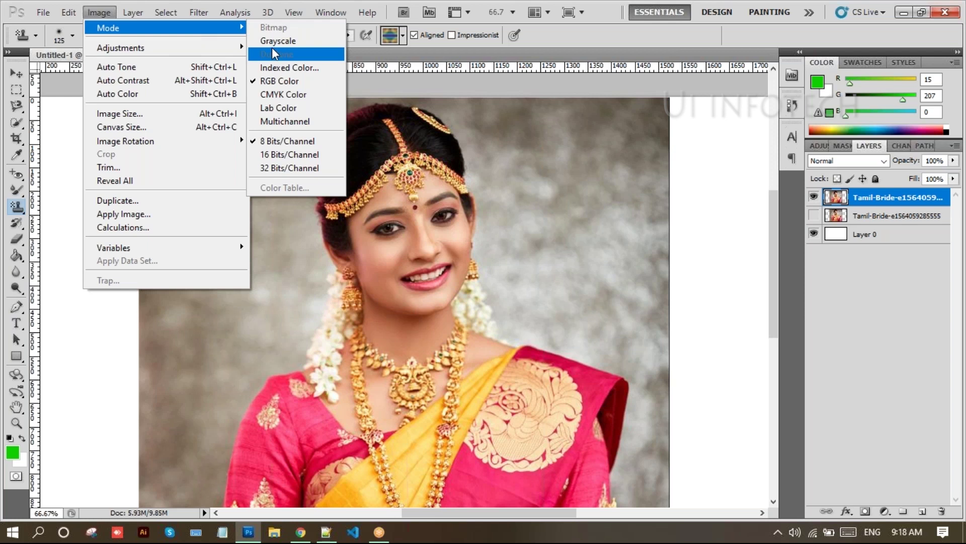
{"action": "mouse_move", "coordinate": [234, 49]}
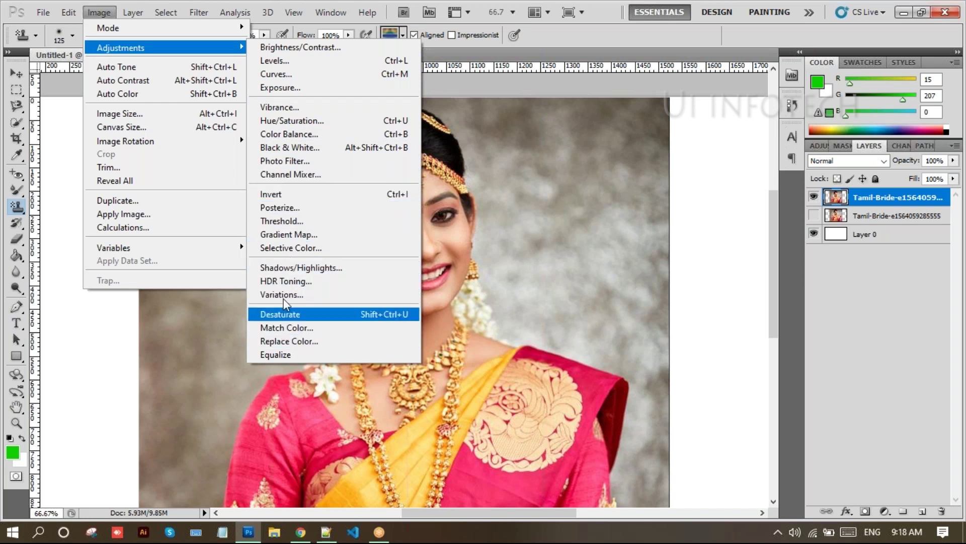
{"action": "left_click", "coordinate": [453, 188]}
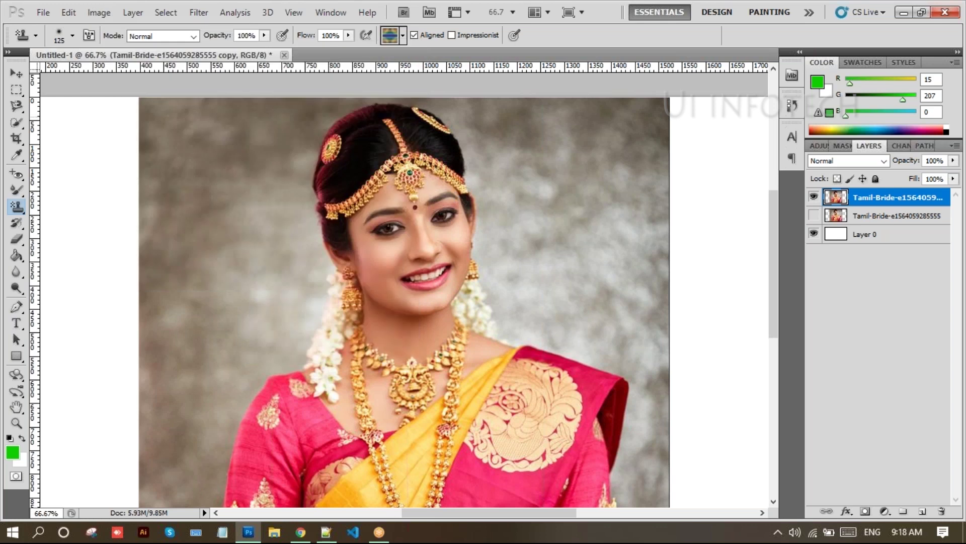
Step: Desaturate the copied Tamil-Bride layer to black and white
{"action": "left_click", "coordinate": [104, 14]}
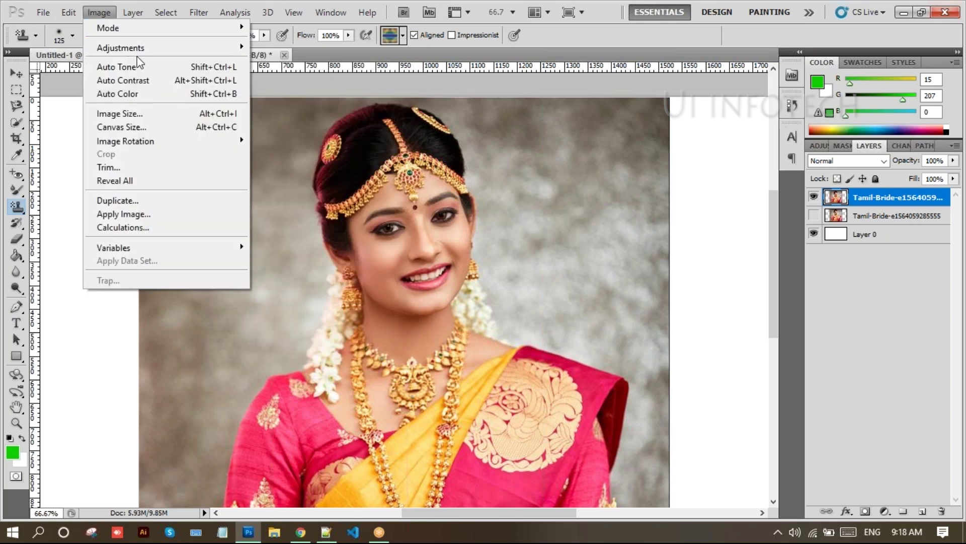
{"action": "mouse_move", "coordinate": [155, 36]}
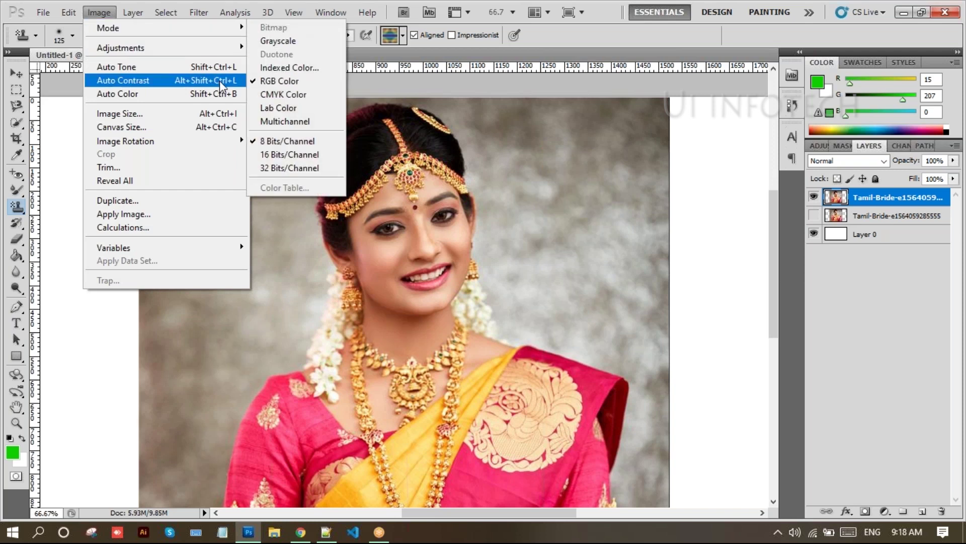
{"action": "mouse_move", "coordinate": [237, 29]}
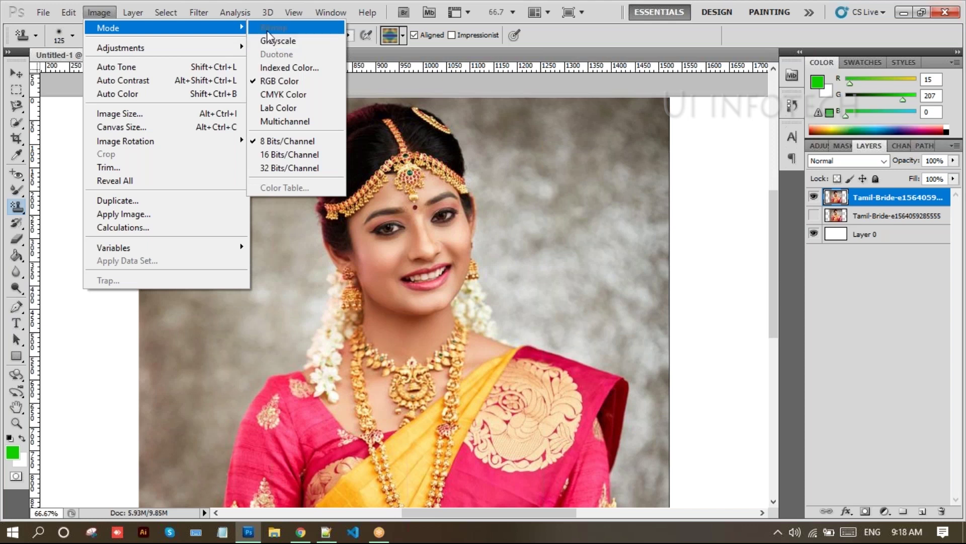
{"action": "left_click", "coordinate": [67, 12]}
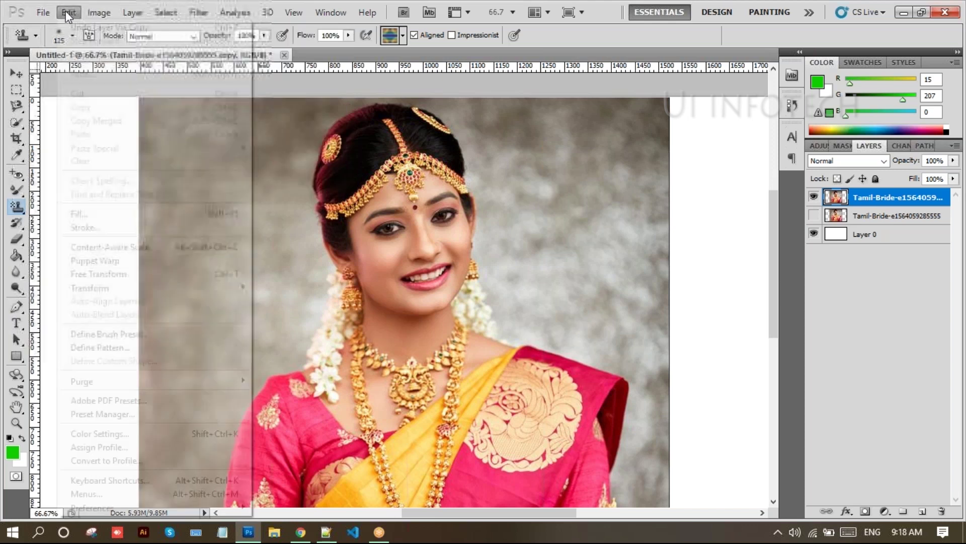
{"action": "mouse_move", "coordinate": [99, 12]}
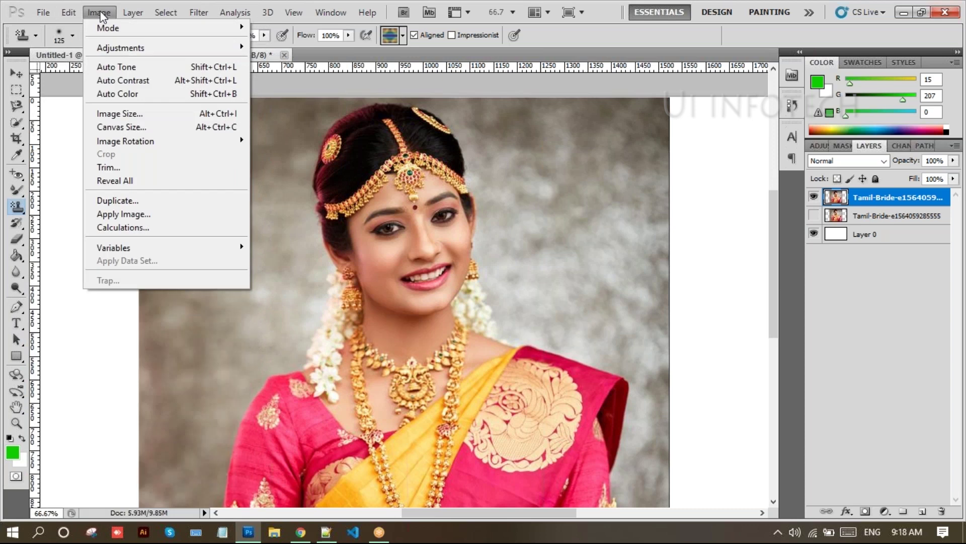
{"action": "mouse_move", "coordinate": [141, 52]}
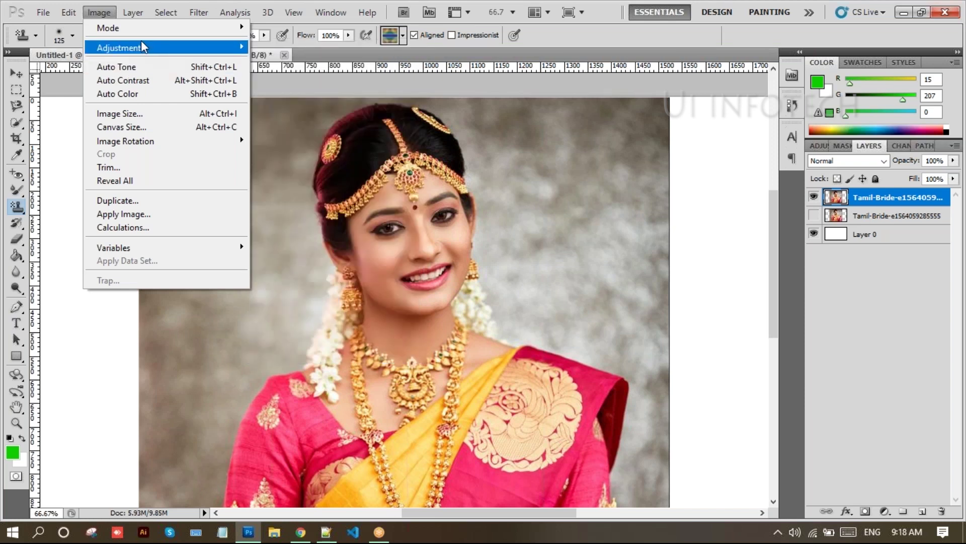
{"action": "mouse_move", "coordinate": [137, 30]}
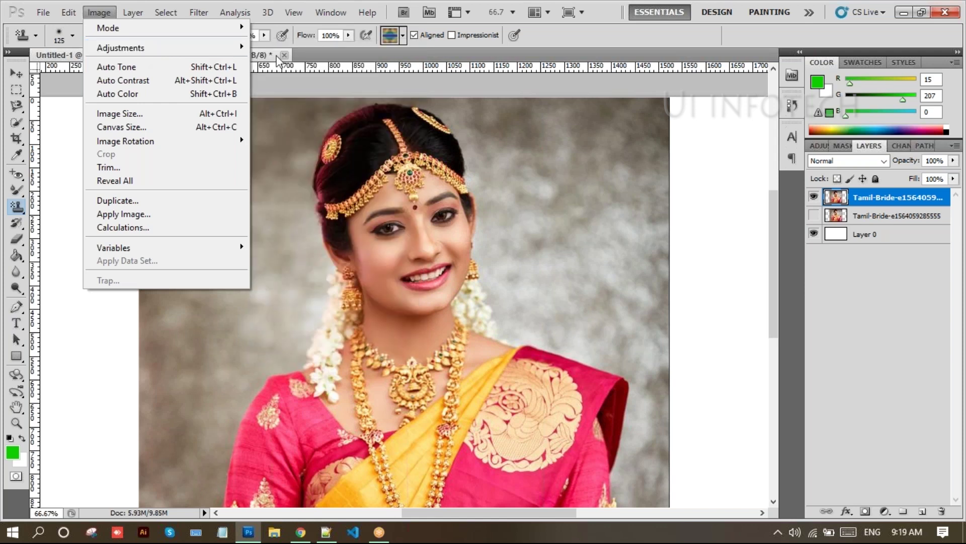
{"action": "mouse_move", "coordinate": [245, 44]}
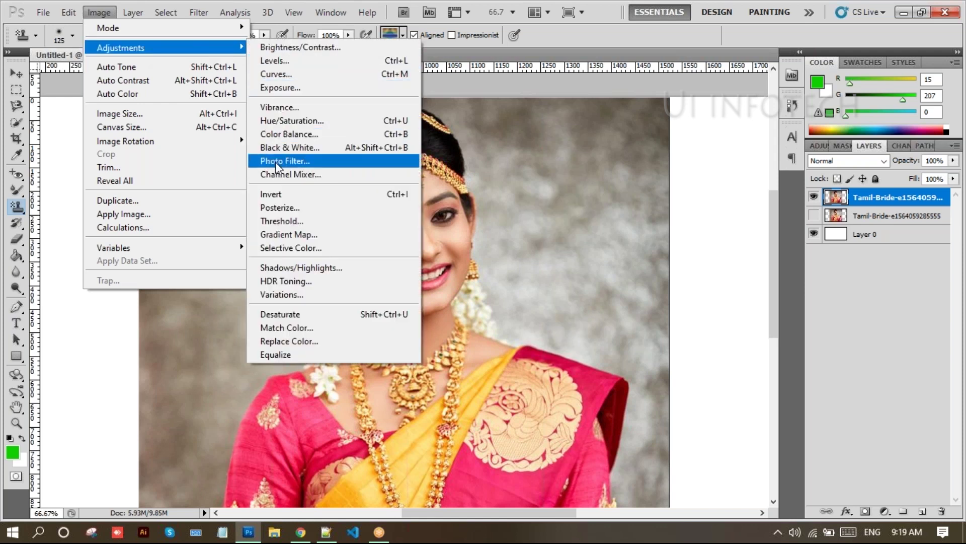
{"action": "left_click", "coordinate": [300, 317]}
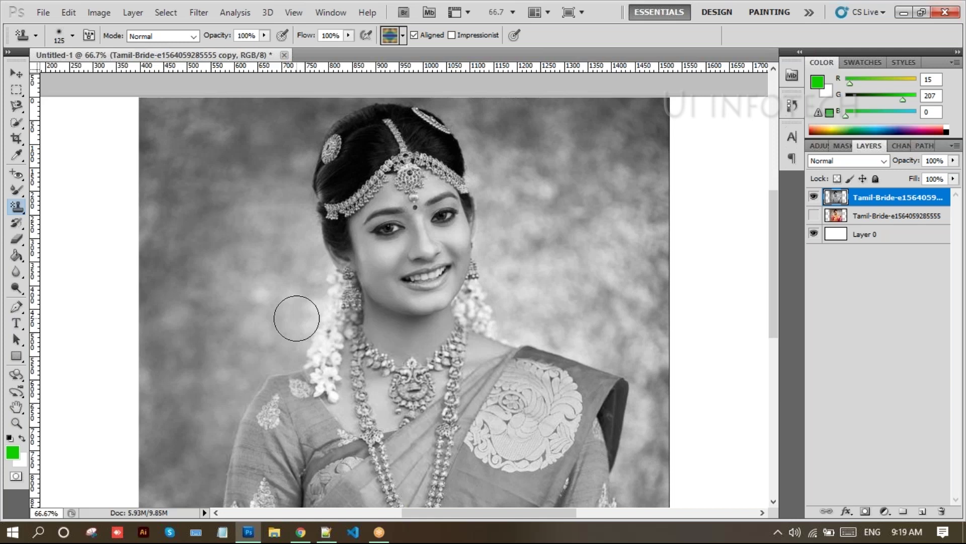
Step: Try the History Brush at size 40 on the bride's long necklace chain, and undo the stroke
{"action": "left_click", "coordinate": [16, 223]}
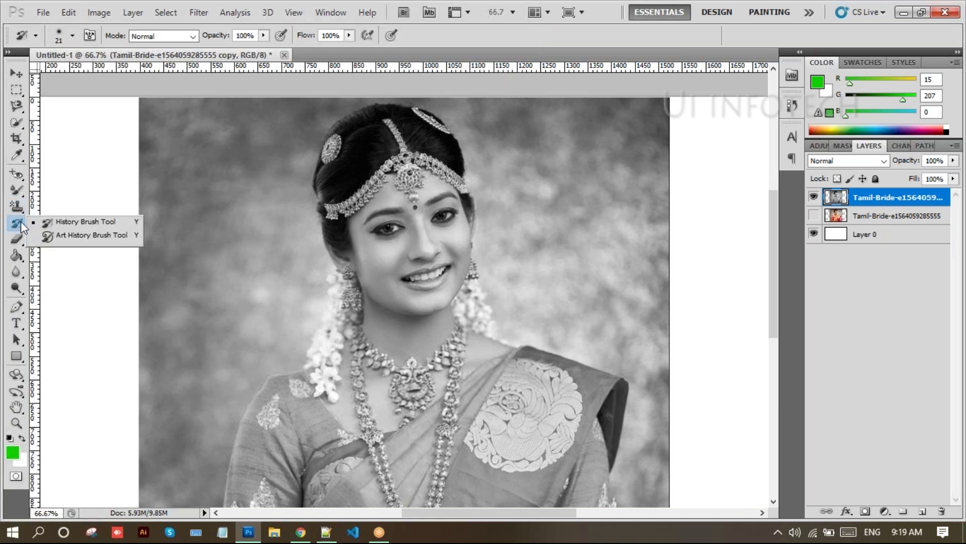
{"action": "left_click", "coordinate": [56, 222]}
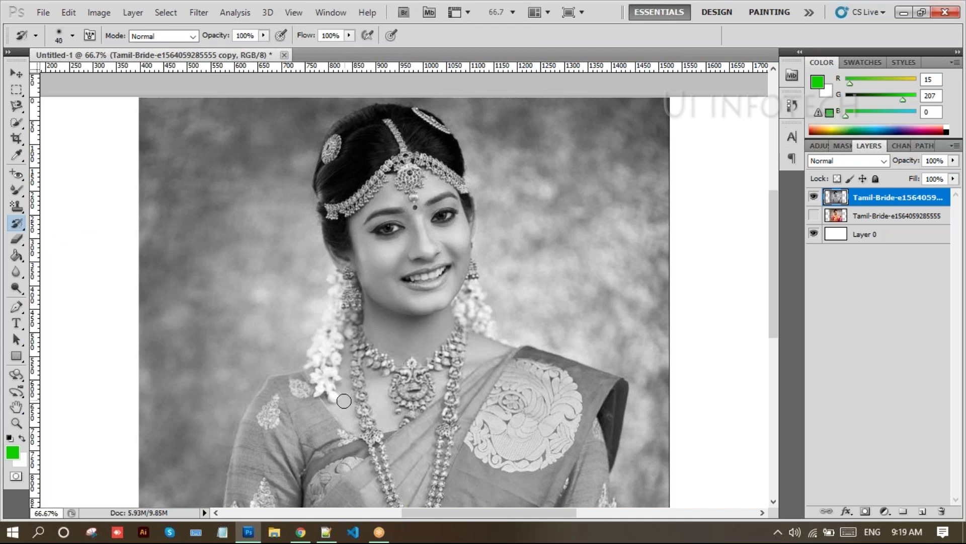
{"action": "left_click_drag", "start_coordinate": [357, 369], "coordinate": [369, 413]}
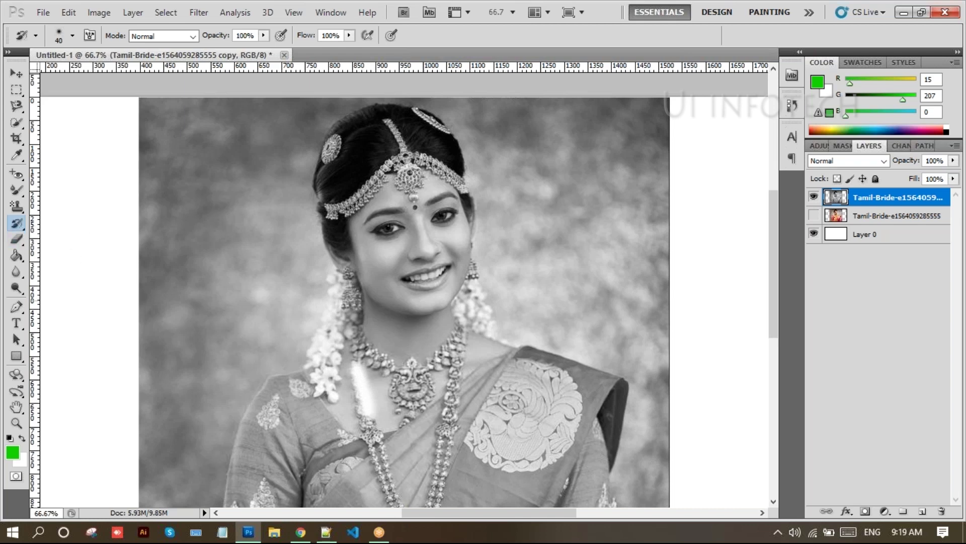
{"action": "key", "text": "ctrl+z"}
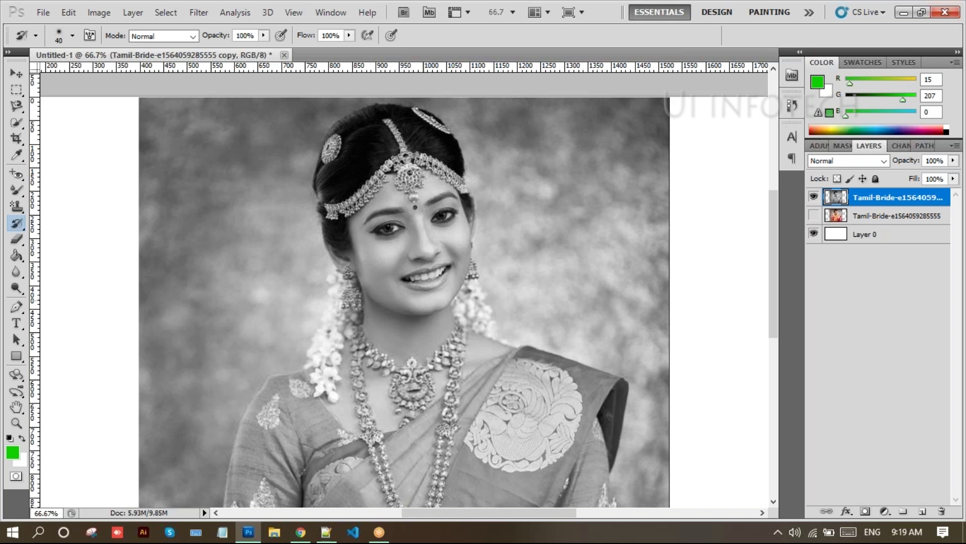
Step: Try the Art History Brush at size 21 with the Tight Short style over the bride's necklace, undoing the first strokes
{"action": "left_click_drag", "start_coordinate": [20, 222], "coordinate": [56, 237]}
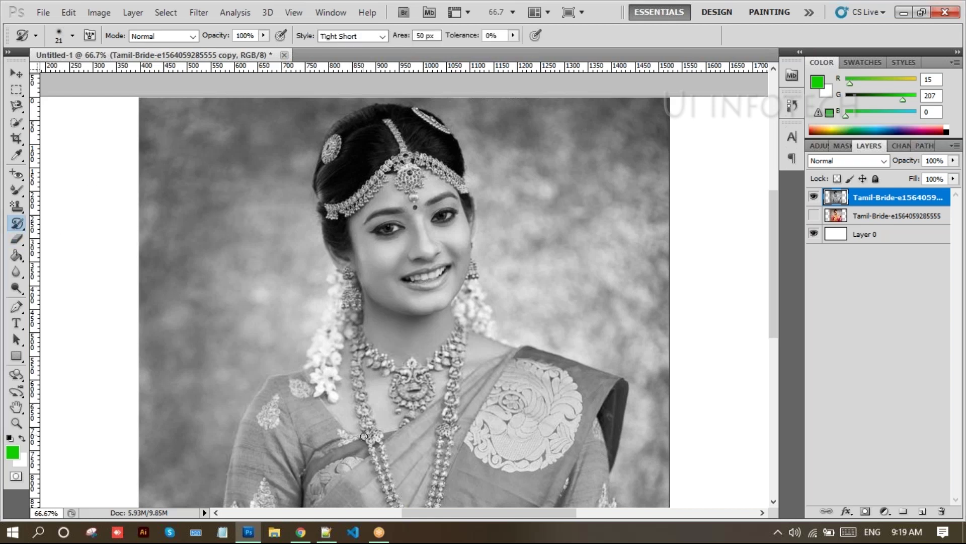
{"action": "left_click_drag", "start_coordinate": [368, 438], "coordinate": [359, 410]}
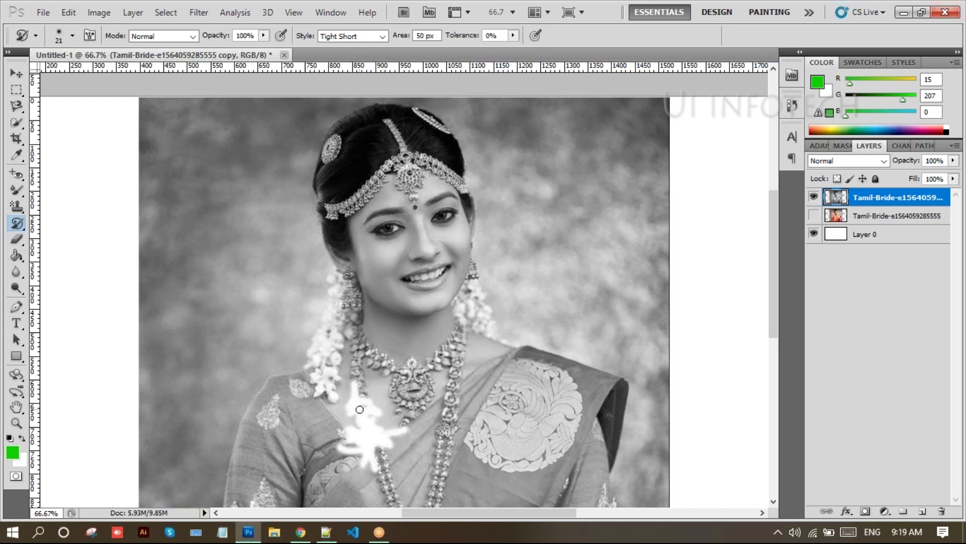
{"action": "key", "text": "ctrl+alt+z"}
{"action": "key", "text": "ctrl+alt+z"}
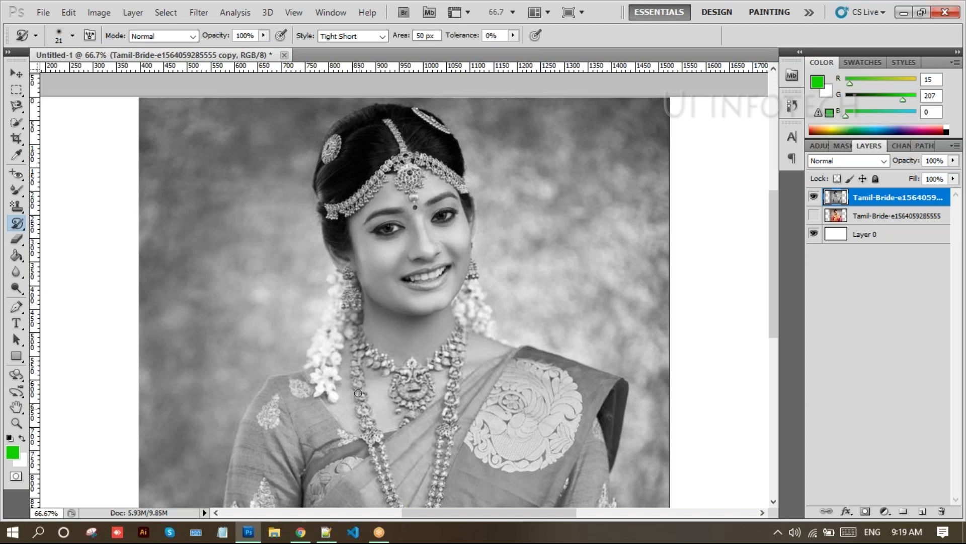
{"action": "left_click", "coordinate": [357, 343]}
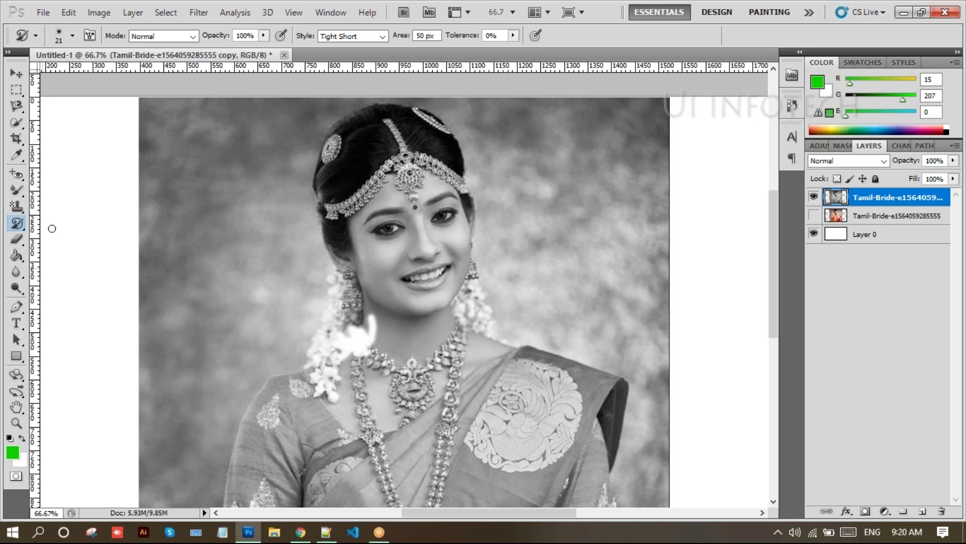
Step: Close the Untitled-1 document without saving and open the downloaded Tamil-Bride JPEG as its own document
{"action": "left_click", "coordinate": [284, 54]}
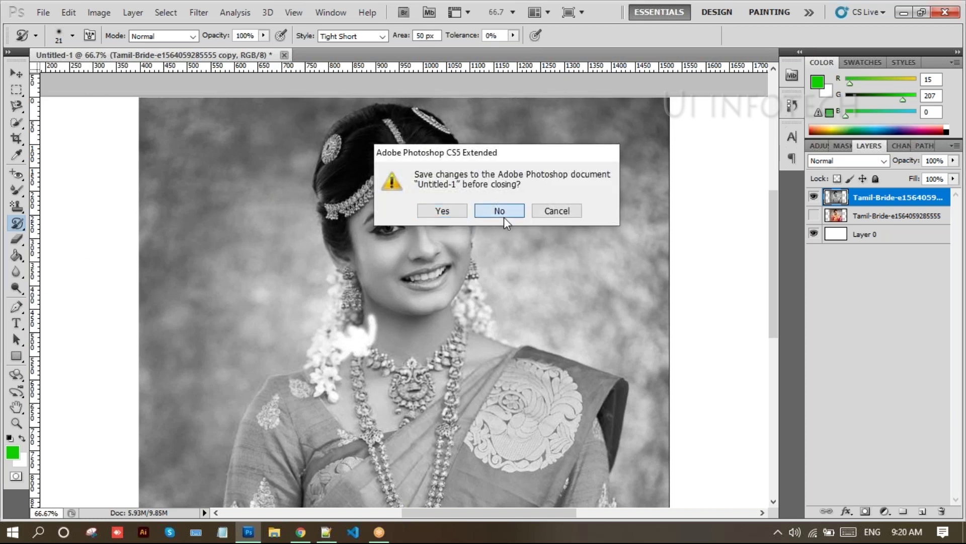
{"action": "left_click", "coordinate": [504, 216]}
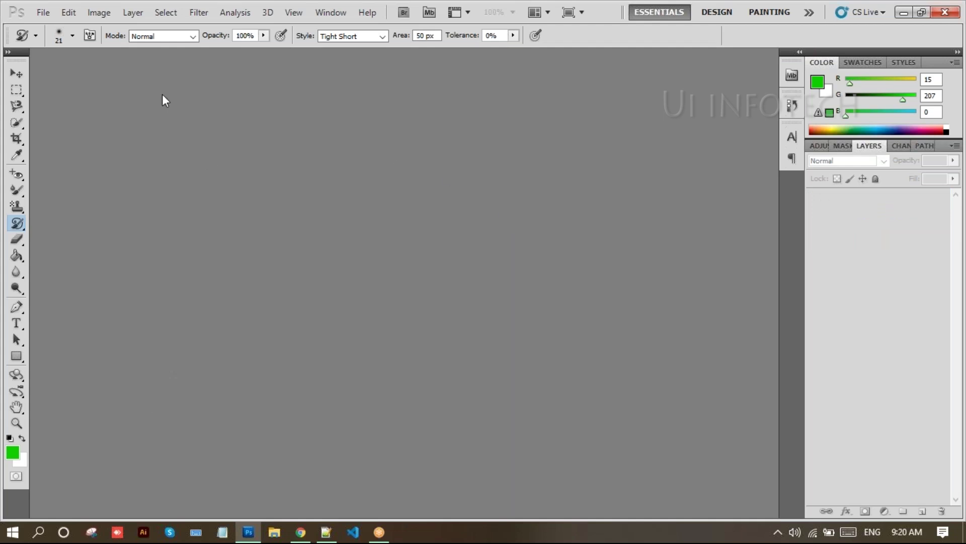
{"action": "left_click", "coordinate": [44, 13]}
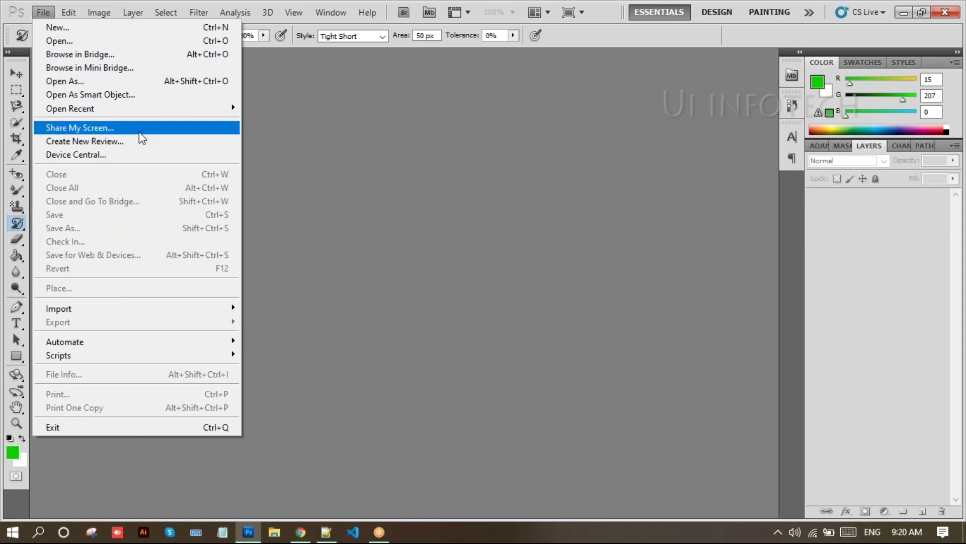
{"action": "left_click", "coordinate": [303, 276]}
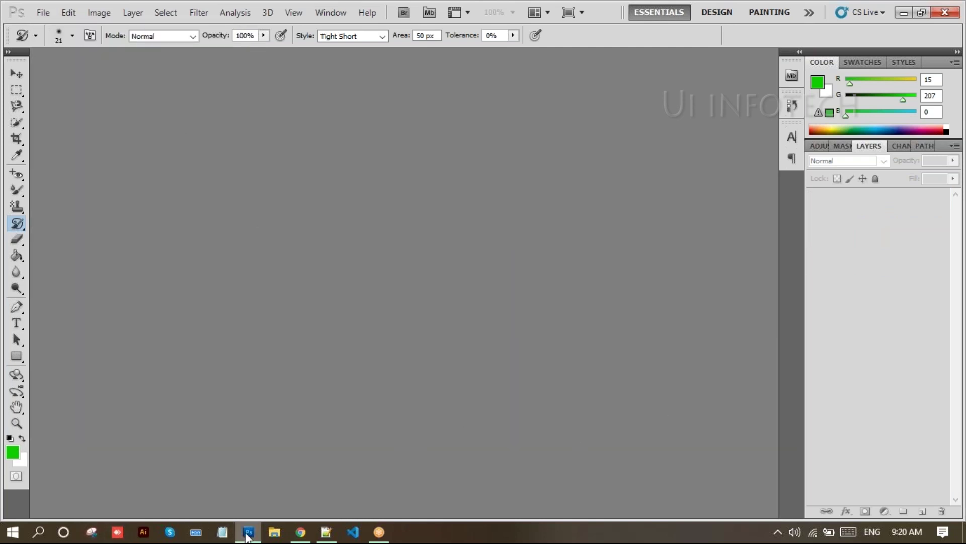
{"action": "left_click", "coordinate": [275, 533]}
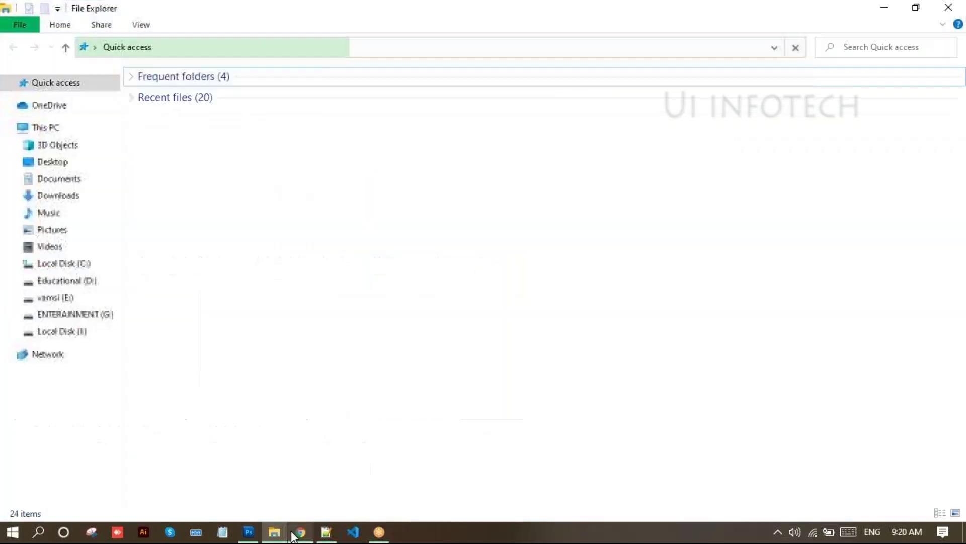
{"action": "left_click", "coordinate": [297, 533]}
{"action": "left_click_drag", "start_coordinate": [80, 502], "coordinate": [304, 341]}
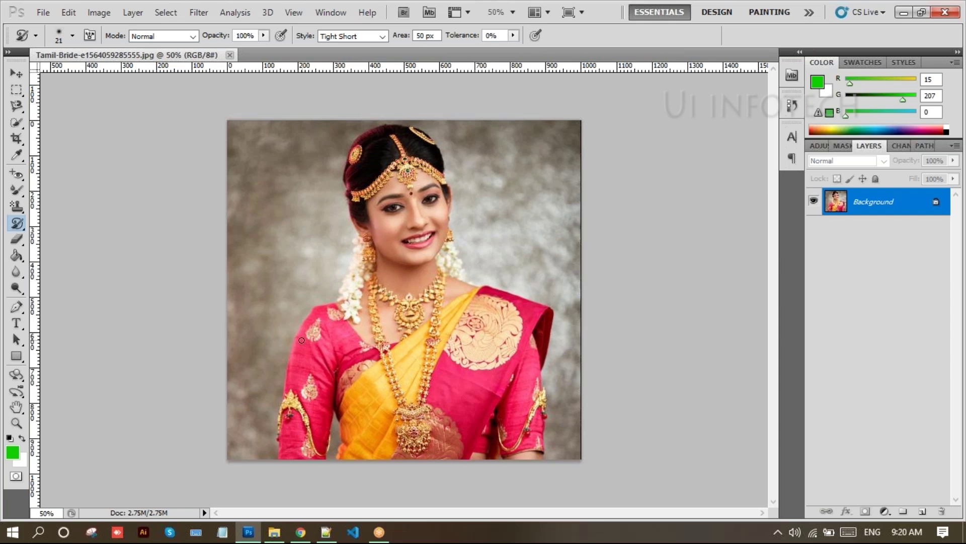
Step: Convert the Background into a regular layer with the default settings and duplicate it
{"action": "double_click", "coordinate": [868, 204]}
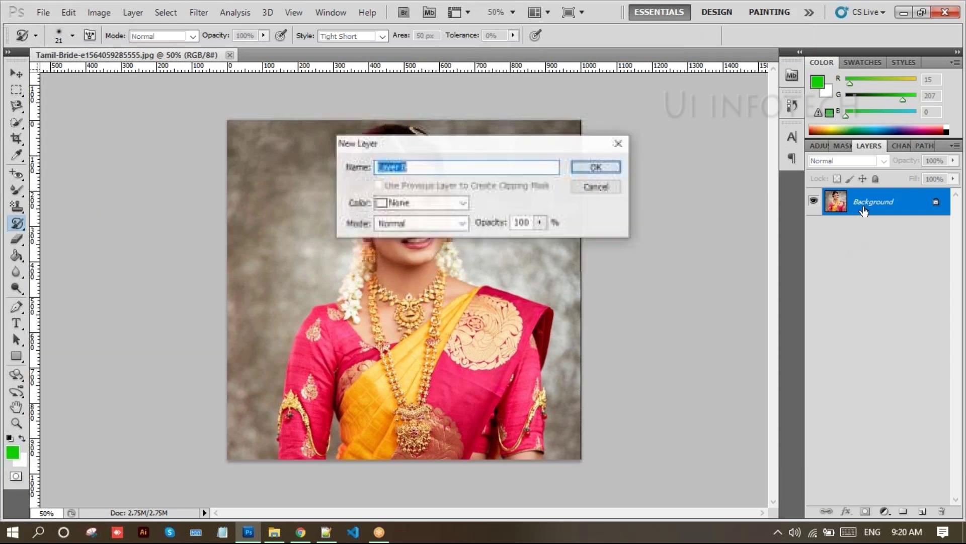
{"action": "left_click", "coordinate": [596, 169]}
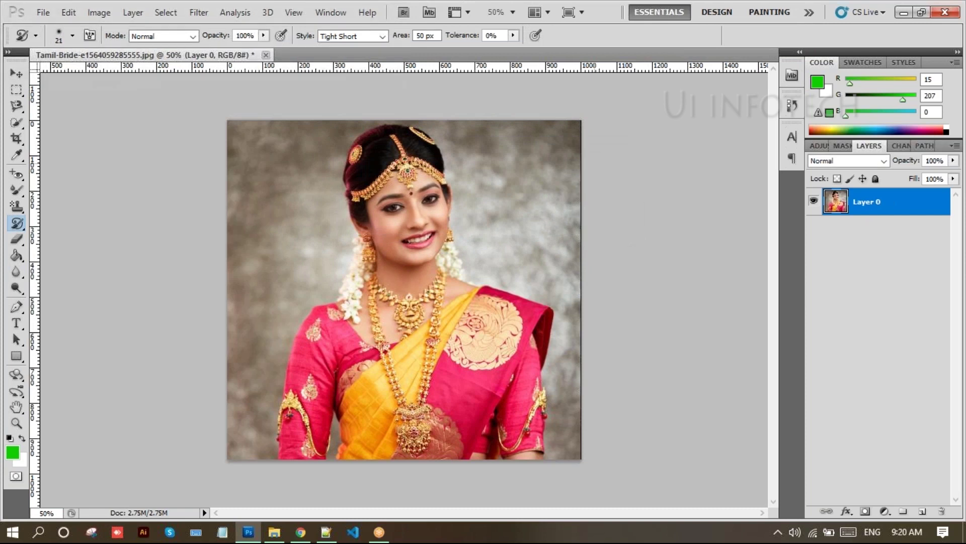
{"action": "key", "text": "ctrl+j"}
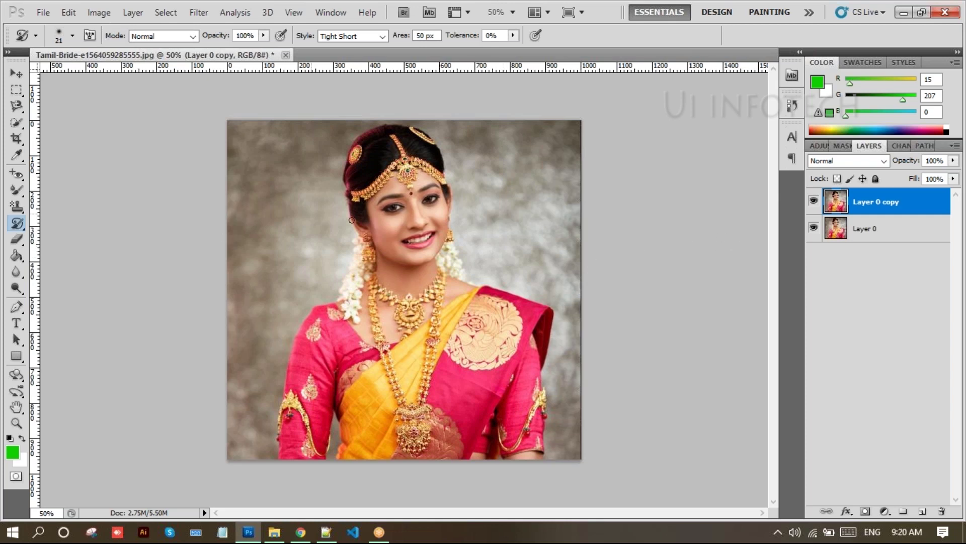
Step: Desaturate the duplicate of the bride photo layer
{"action": "left_click", "coordinate": [68, 12]}
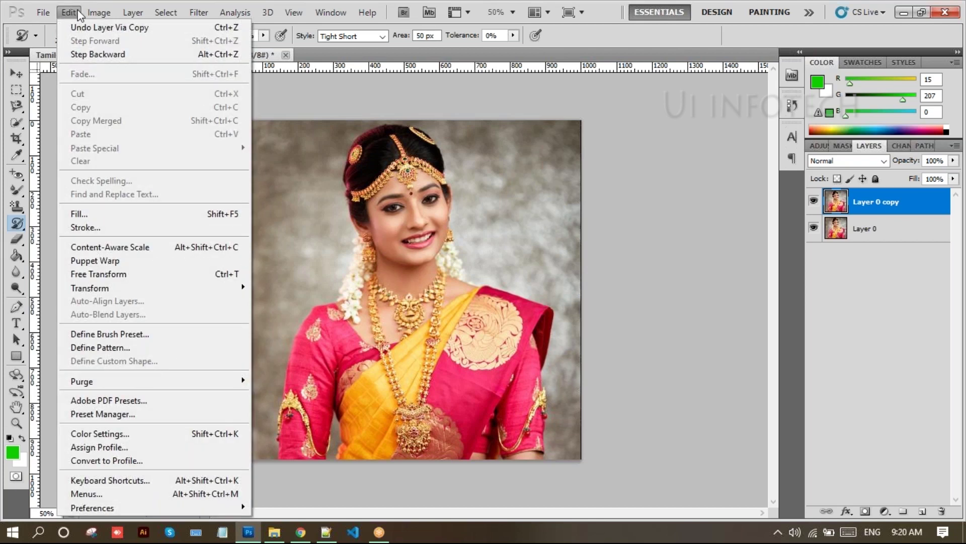
{"action": "mouse_move", "coordinate": [87, 10]}
{"action": "mouse_move", "coordinate": [153, 53]}
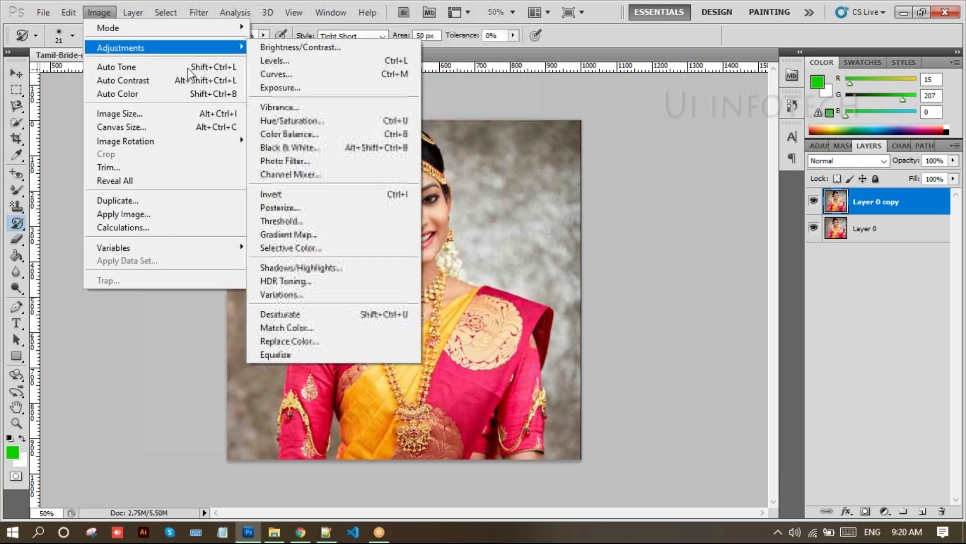
{"action": "left_click", "coordinate": [302, 315]}
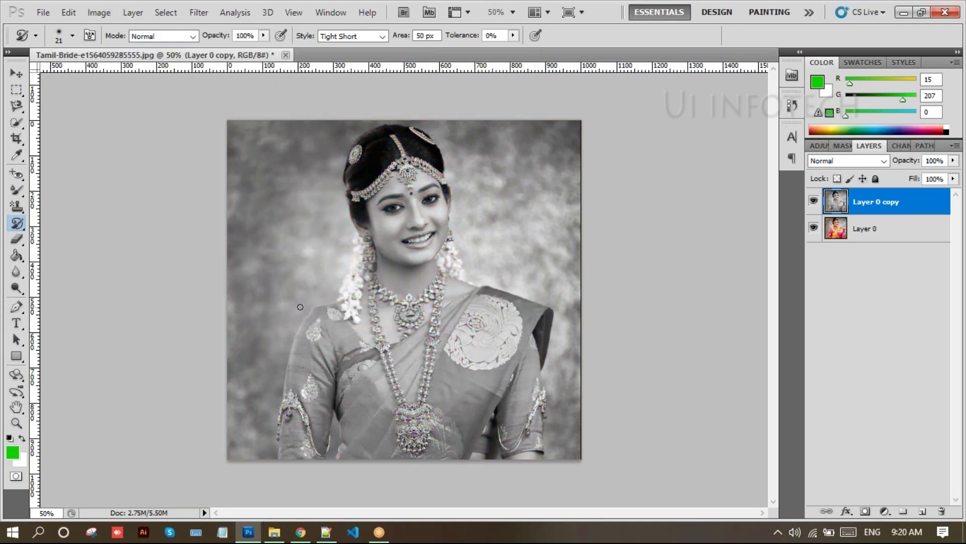
Step: Paint colour back onto the bride's earring and the upper end of her necklace with the History Brush at size 50
{"action": "key", "text": "ctrl+plus"}
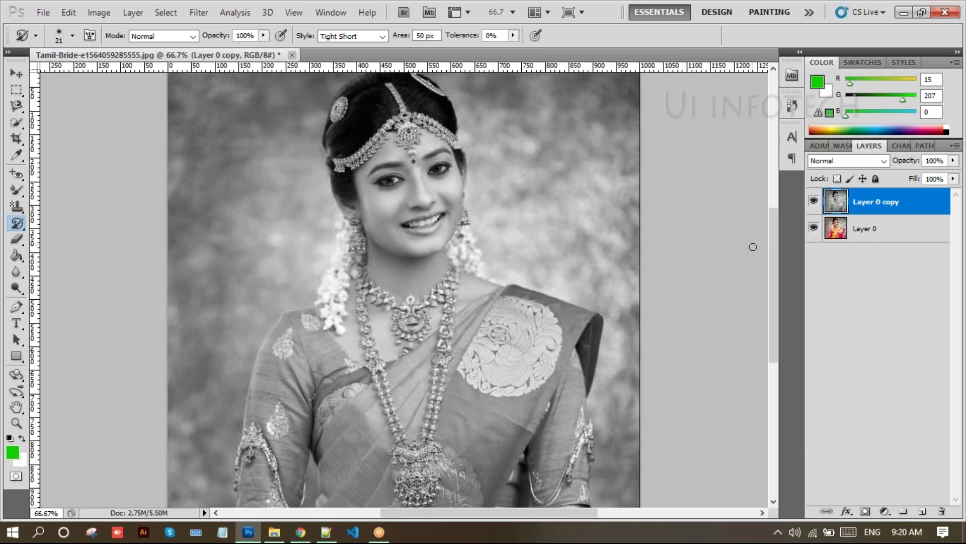
{"action": "scroll", "coordinate": [776, 272], "scroll_direction": "up", "scroll_amount": 3}
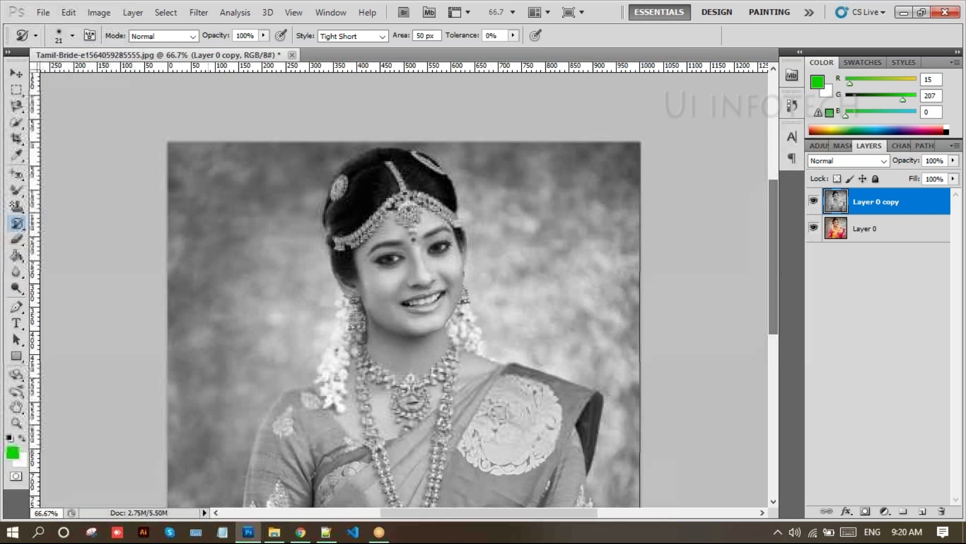
{"action": "right_click", "coordinate": [17, 221]}
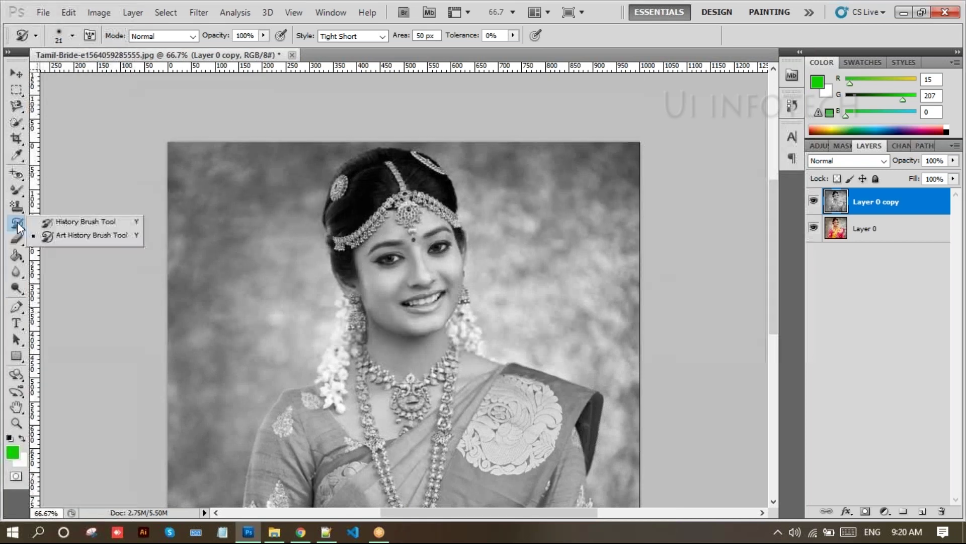
{"action": "left_click", "coordinate": [54, 224]}
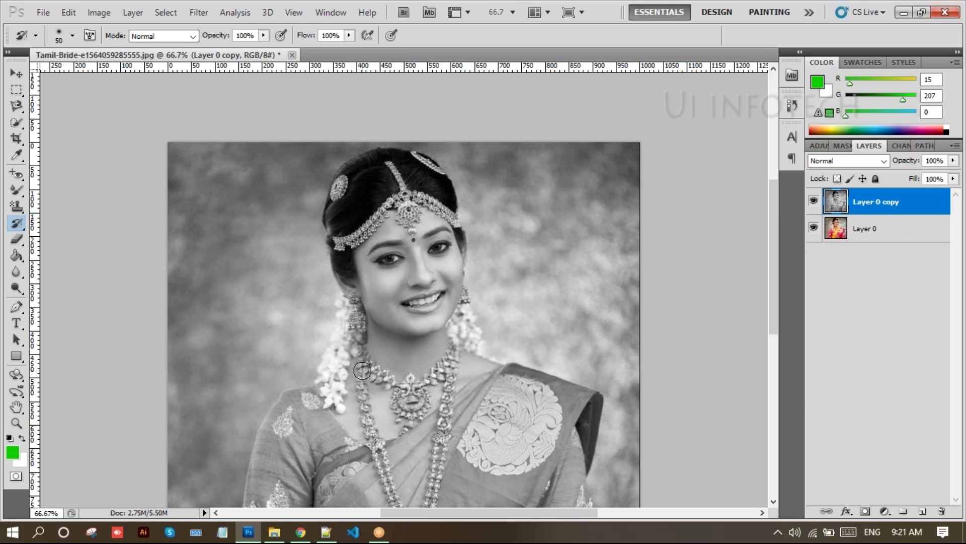
{"action": "left_click", "coordinate": [363, 371]}
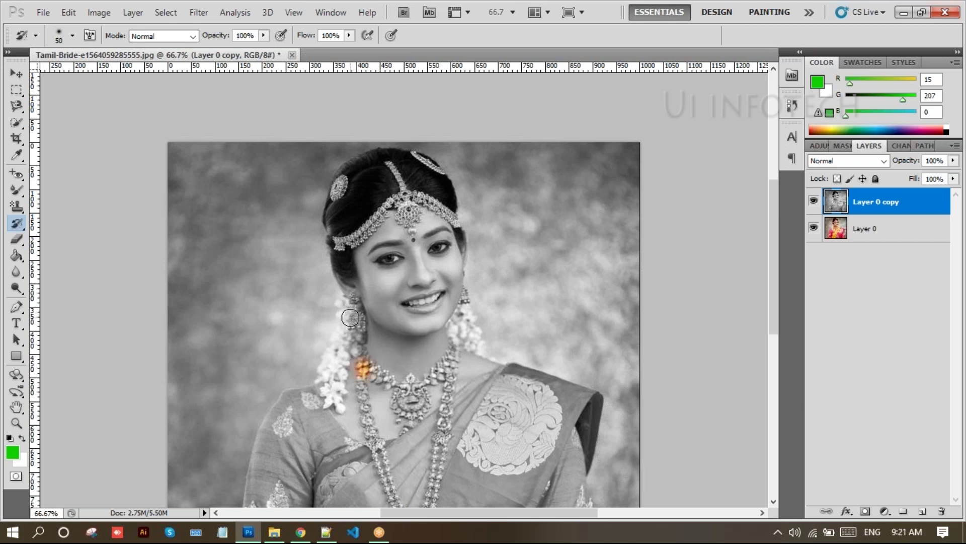
{"action": "left_click_drag", "start_coordinate": [351, 319], "coordinate": [355, 327]}
Step: Restore the original colour of the short necklace with its pendant and the upper strands of the long necklace using the History Brush
{"action": "key", "text": "ctrl+plus"}
{"action": "mouse_move", "coordinate": [337, 412]}
{"action": "left_mouse_down"}
{"action": "mouse_move", "coordinate": [407, 464]}
{"action": "mouse_move", "coordinate": [419, 464]}
{"action": "mouse_move", "coordinate": [418, 447]}
{"action": "mouse_move", "coordinate": [389, 434]}
{"action": "mouse_move", "coordinate": [421, 434]}
{"action": "mouse_move", "coordinate": [451, 418]}
{"action": "mouse_move", "coordinate": [425, 451]}
{"action": "mouse_move", "coordinate": [429, 464]}
{"action": "mouse_move", "coordinate": [415, 469]}
{"action": "mouse_move", "coordinate": [400, 462]}
{"action": "mouse_move", "coordinate": [477, 382]}
{"action": "mouse_move", "coordinate": [465, 490]}
{"action": "left_mouse_up"}
{"action": "mouse_move", "coordinate": [346, 438]}
{"action": "left_mouse_down"}
{"action": "mouse_move", "coordinate": [345, 427]}
{"action": "mouse_move", "coordinate": [353, 482]}
{"action": "left_mouse_up"}
{"action": "scroll", "coordinate": [395, 401], "scroll_direction": "down", "scroll_amount": 3}
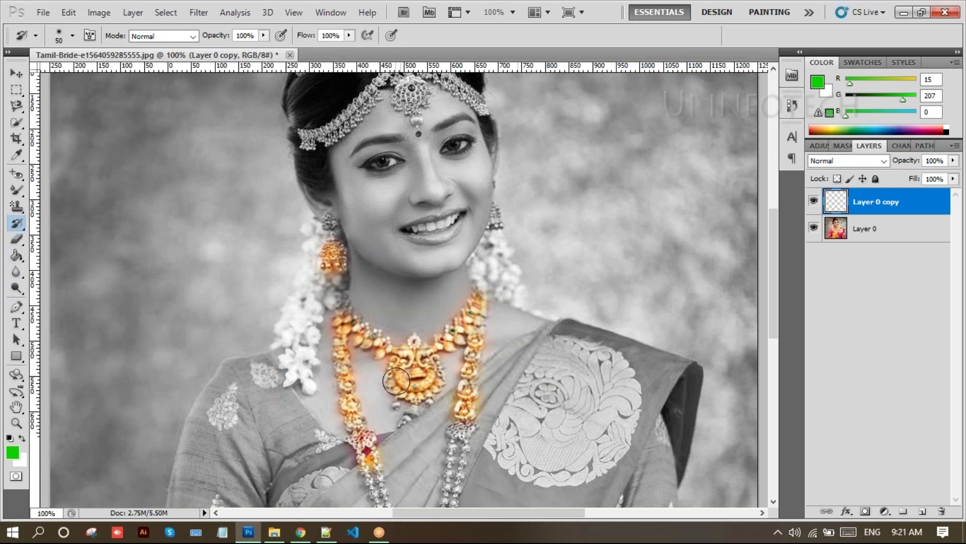
Step: Paint colour back onto the lower beaded strands of the long necklace and its large pendant with the History Brush
{"action": "scroll", "coordinate": [371, 413], "scroll_direction": "down", "scroll_amount": 4}
{"action": "mouse_move", "coordinate": [371, 413]}
{"action": "left_mouse_down"}
{"action": "mouse_move", "coordinate": [393, 481]}
{"action": "mouse_move", "coordinate": [389, 464]}
{"action": "left_mouse_up"}
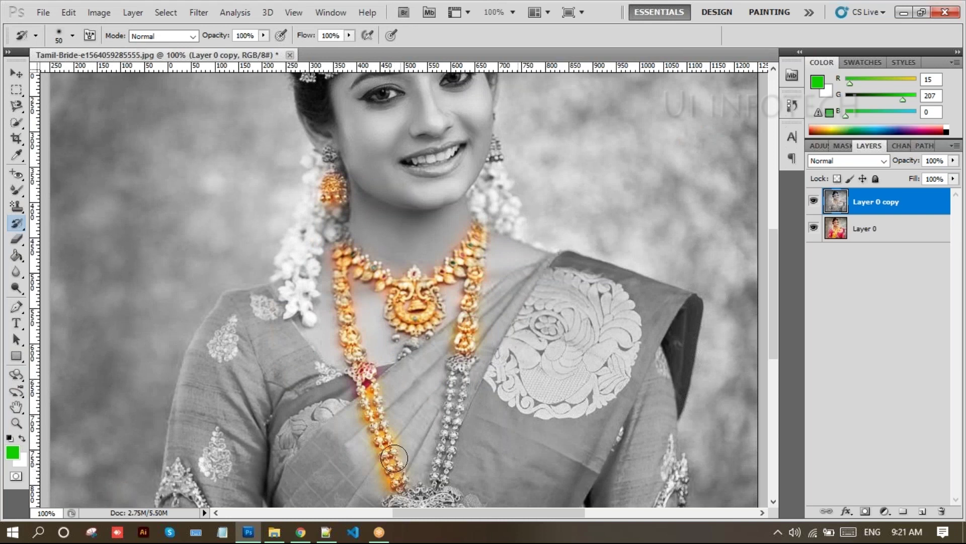
{"action": "scroll", "coordinate": [397, 459], "scroll_direction": "down", "scroll_amount": 2}
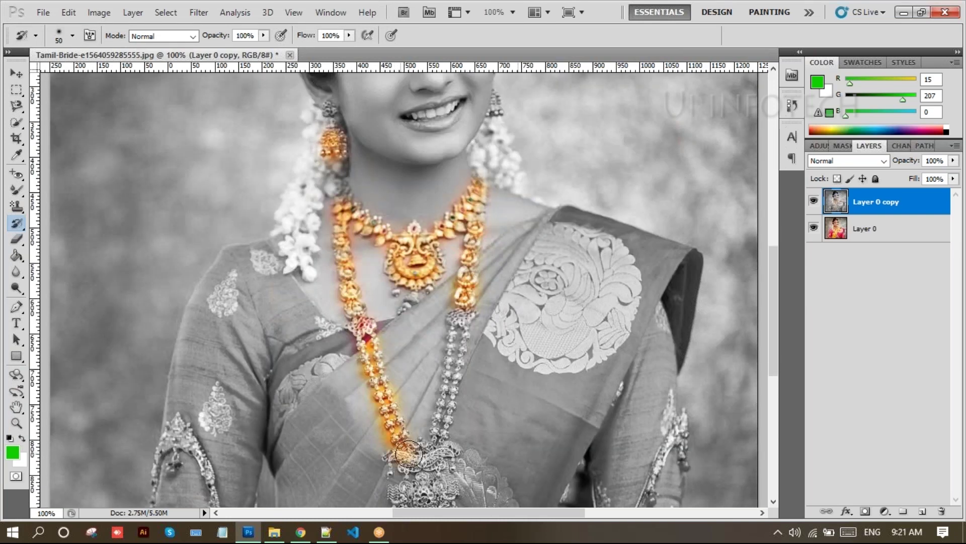
{"action": "scroll", "coordinate": [408, 454], "scroll_direction": "down", "scroll_amount": 2}
{"action": "mouse_move", "coordinate": [415, 446]}
{"action": "left_mouse_down"}
{"action": "mouse_move", "coordinate": [419, 469]}
{"action": "mouse_move", "coordinate": [400, 468]}
{"action": "mouse_move", "coordinate": [405, 460]}
{"action": "mouse_move", "coordinate": [419, 491]}
{"action": "mouse_move", "coordinate": [436, 473]}
{"action": "mouse_move", "coordinate": [463, 284]}
{"action": "left_mouse_up"}
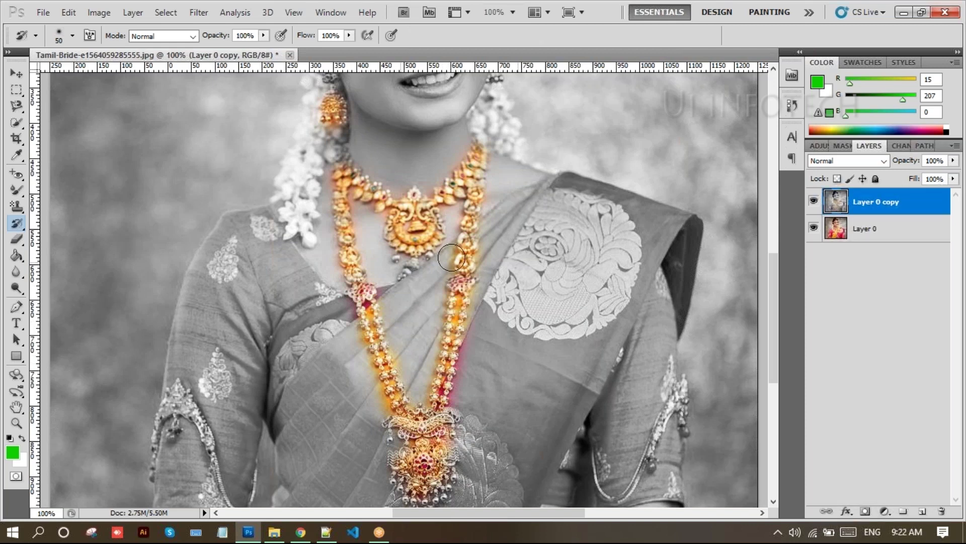
Step: Restore the original colour of the bindi and the jewelled band across the bride's forehead with the History Brush
{"action": "scroll", "coordinate": [419, 186], "scroll_direction": "up", "scroll_amount": 5}
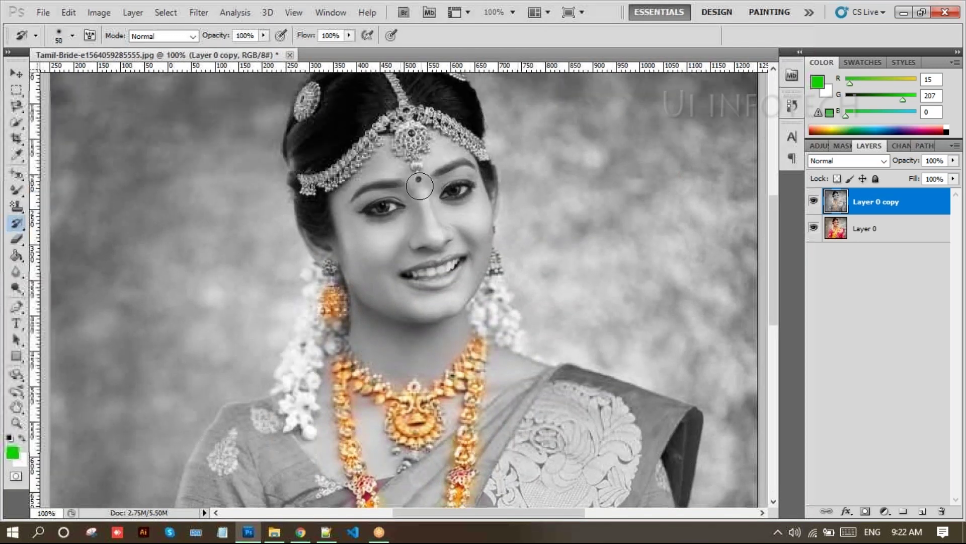
{"action": "left_click", "coordinate": [418, 179]}
{"action": "mouse_move", "coordinate": [418, 133]}
{"action": "left_mouse_down"}
{"action": "mouse_move", "coordinate": [394, 112]}
{"action": "mouse_move", "coordinate": [366, 127]}
{"action": "mouse_move", "coordinate": [375, 130]}
{"action": "mouse_move", "coordinate": [329, 179]}
{"action": "left_mouse_up"}
{"action": "mouse_move", "coordinate": [317, 190]}
{"action": "left_mouse_down"}
{"action": "mouse_move", "coordinate": [304, 185]}
{"action": "mouse_move", "coordinate": [316, 177]}
{"action": "left_mouse_up"}
{"action": "mouse_move", "coordinate": [420, 121]}
{"action": "left_mouse_down"}
{"action": "mouse_move", "coordinate": [453, 125]}
{"action": "mouse_move", "coordinate": [484, 159]}
{"action": "left_mouse_up"}
Step: Paint the original red back onto the bride's lips with the History Brush and view the whole photo at 50% zoom
{"action": "scroll", "coordinate": [496, 299], "scroll_direction": "down", "scroll_amount": 2}
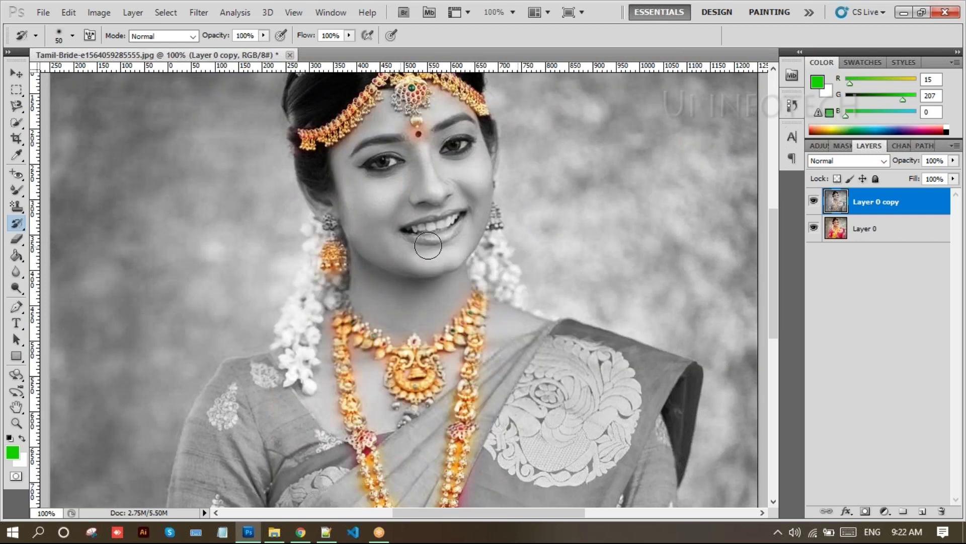
{"action": "left_click_drag", "start_coordinate": [414, 235], "coordinate": [458, 220]}
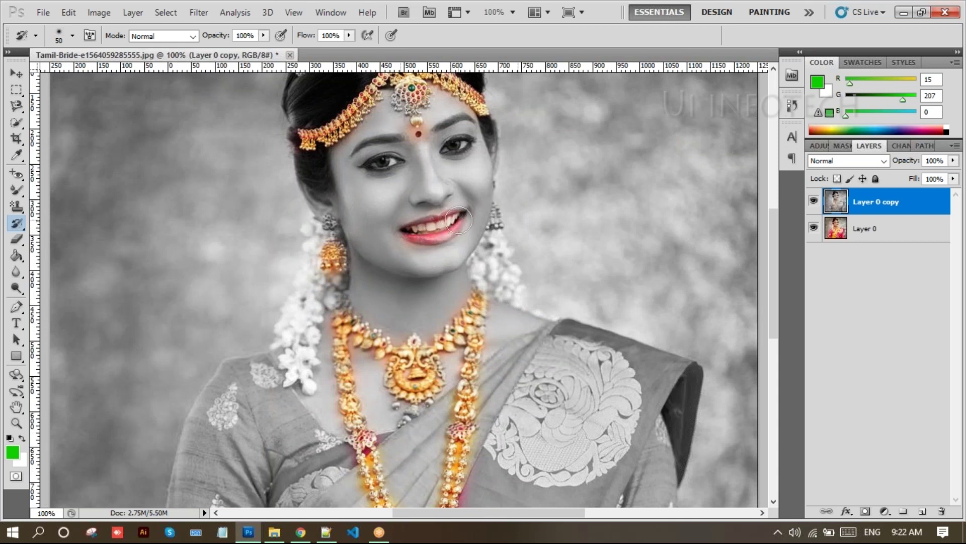
{"action": "scroll", "coordinate": [563, 297], "scroll_direction": "up", "scroll_amount": 3}
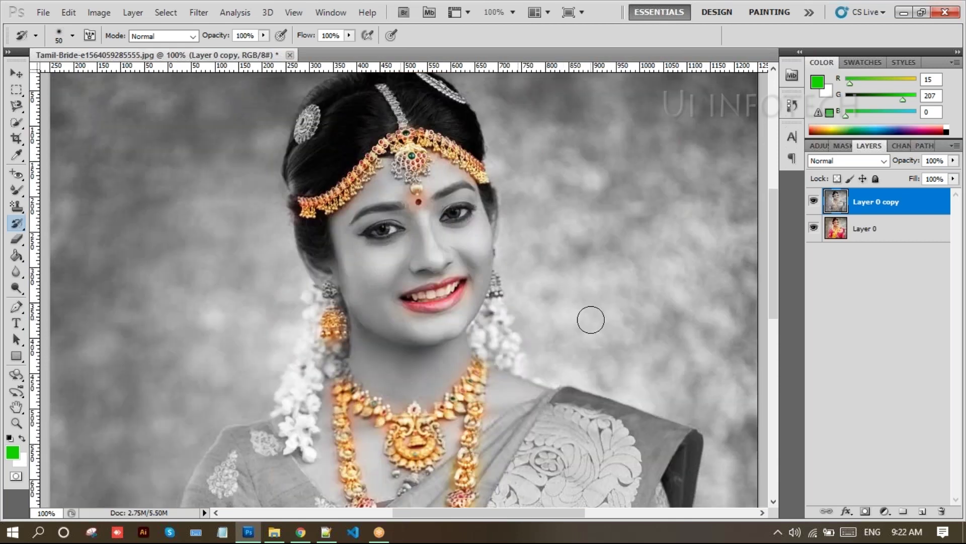
{"action": "key", "text": "ctrl+minus"}
{"action": "key", "text": "ctrl+minus"}
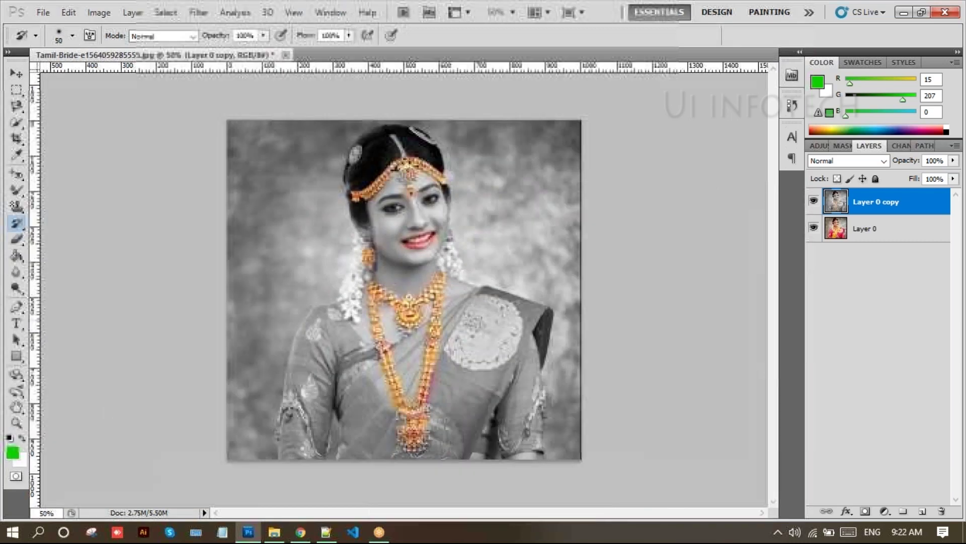